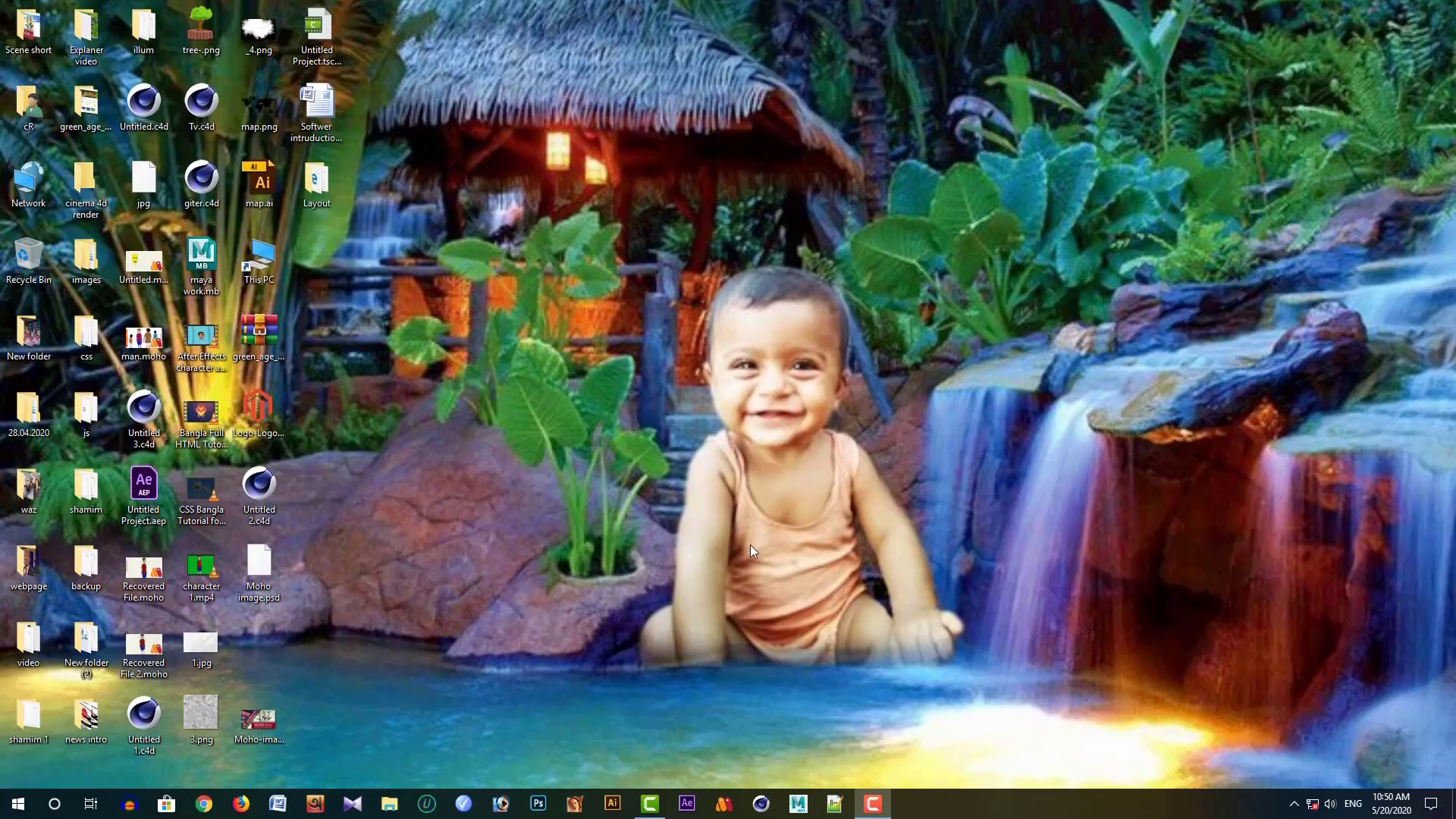
# - Switch to Moho and create a new blank project
pyautogui.click(724, 804)
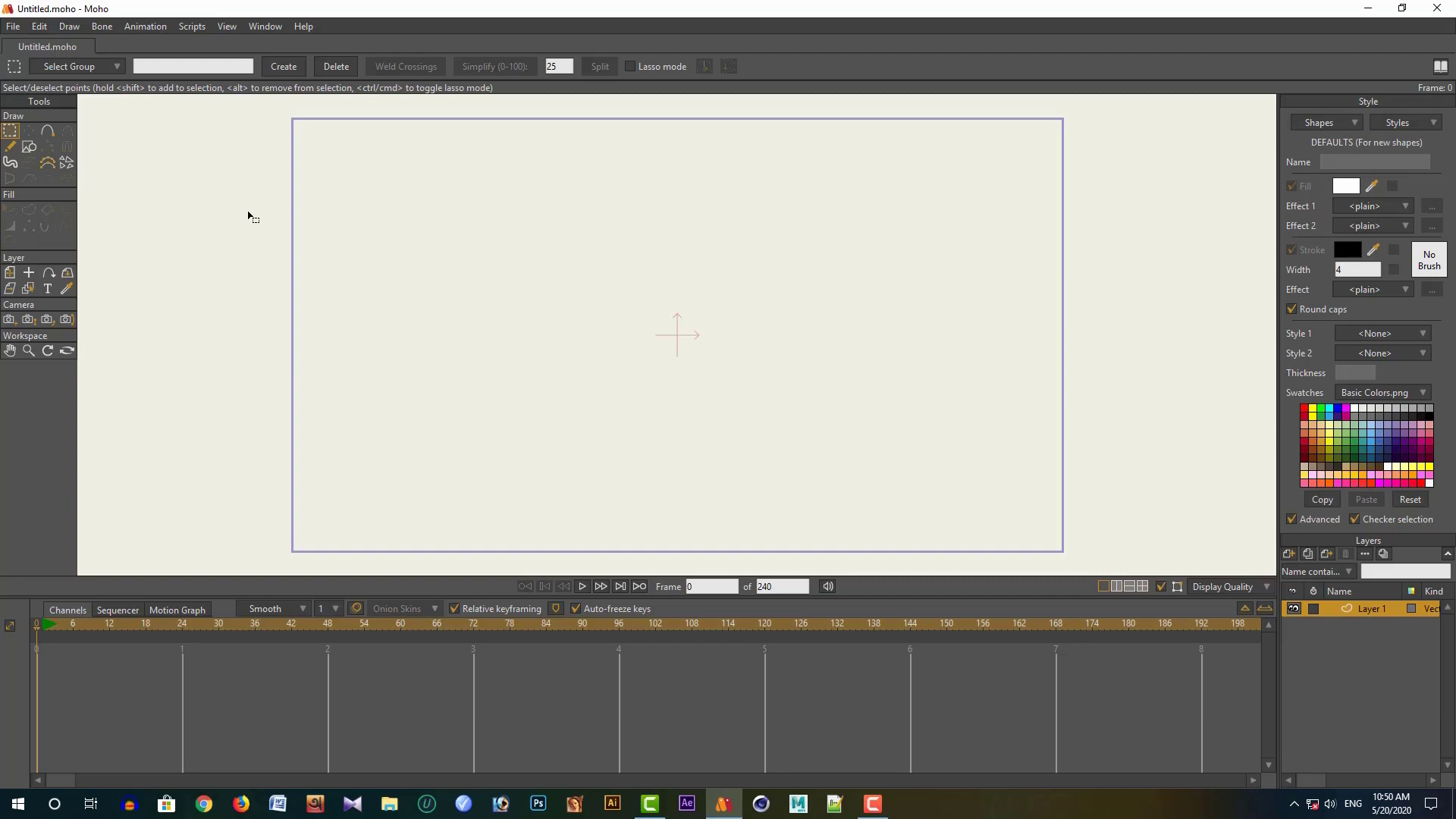
pyautogui.click(14, 27)
pyautogui.click(22, 43)
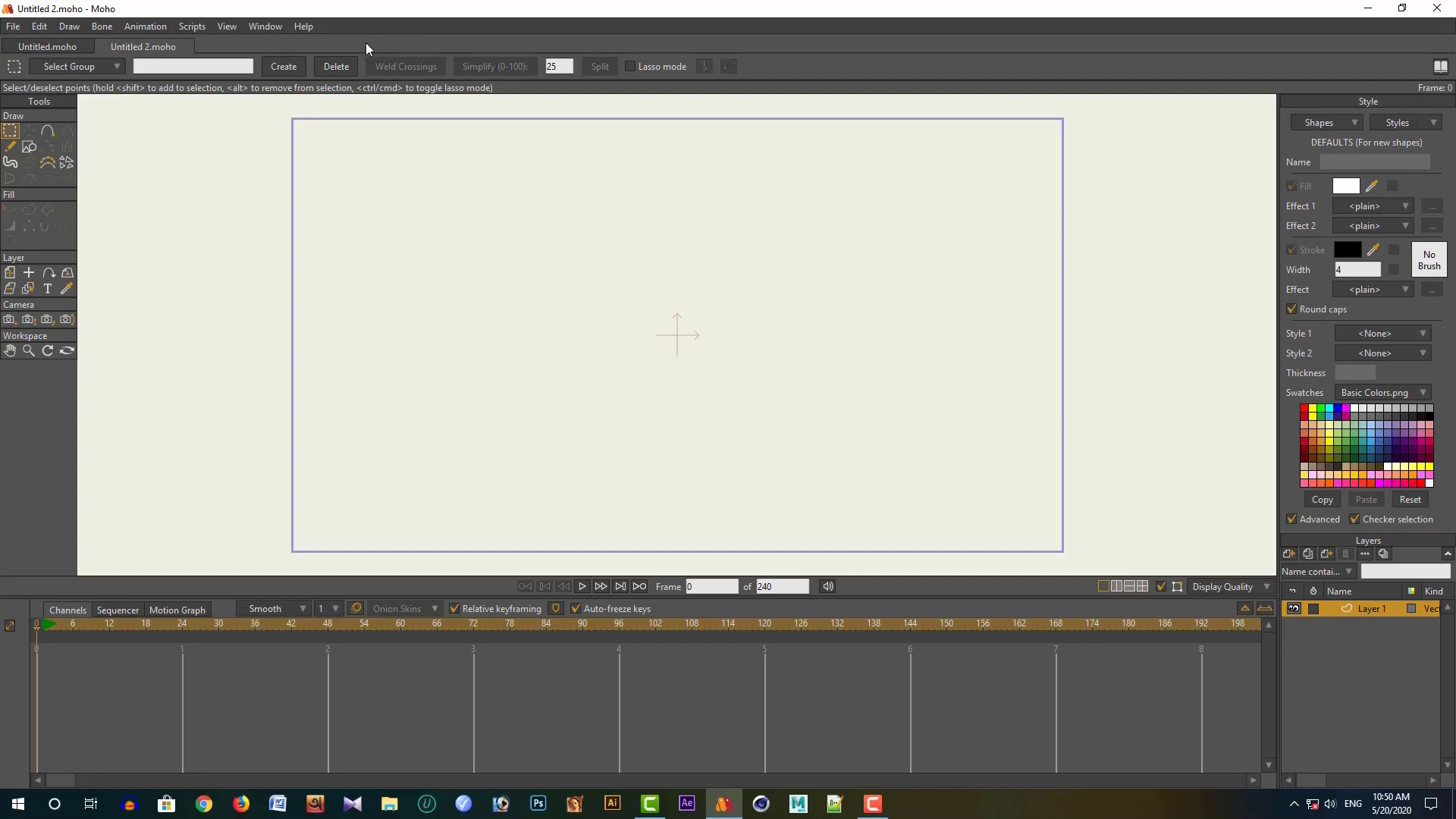
pyautogui.click(13, 27)
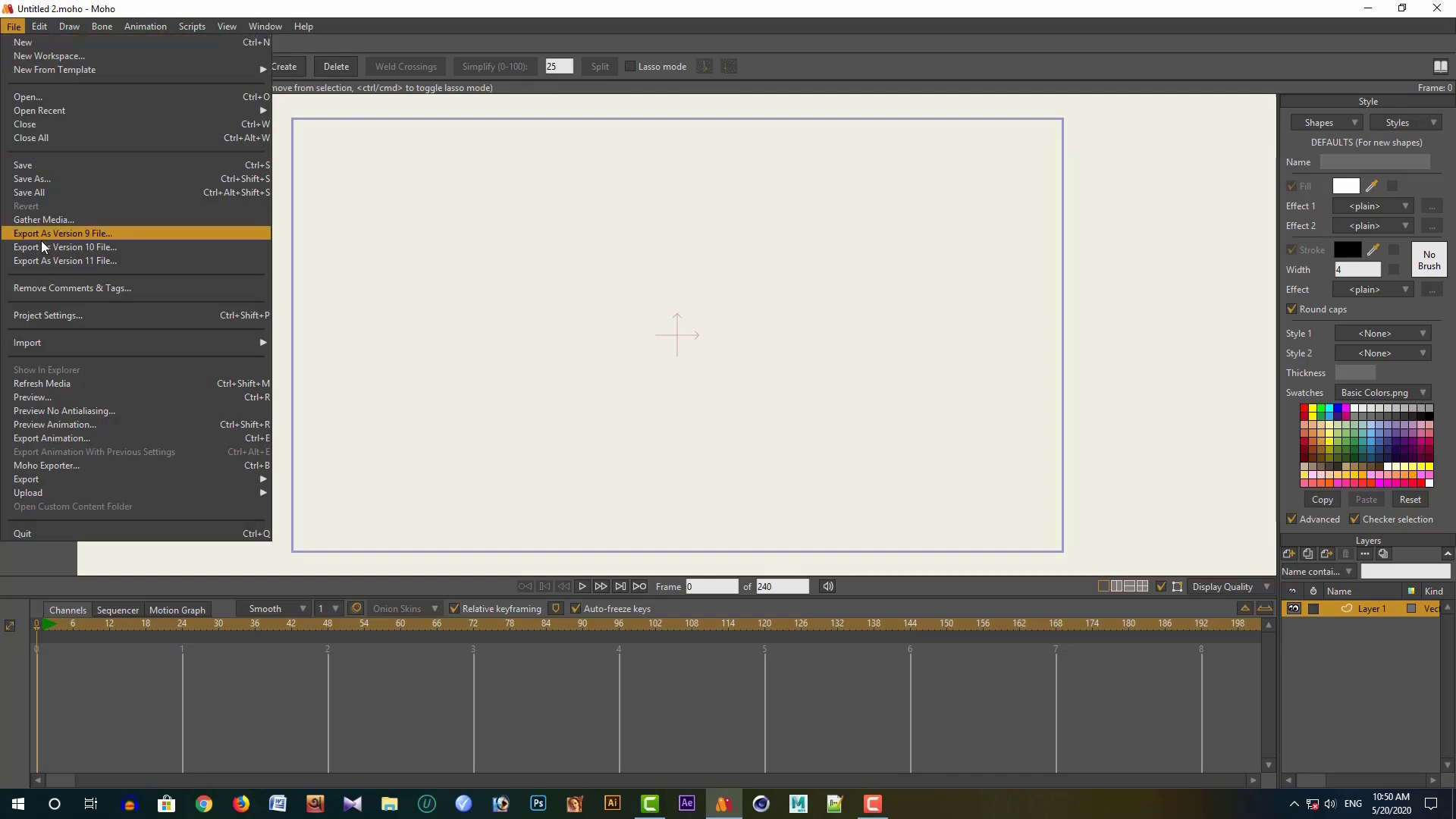
pyautogui.moveTo(56, 114)
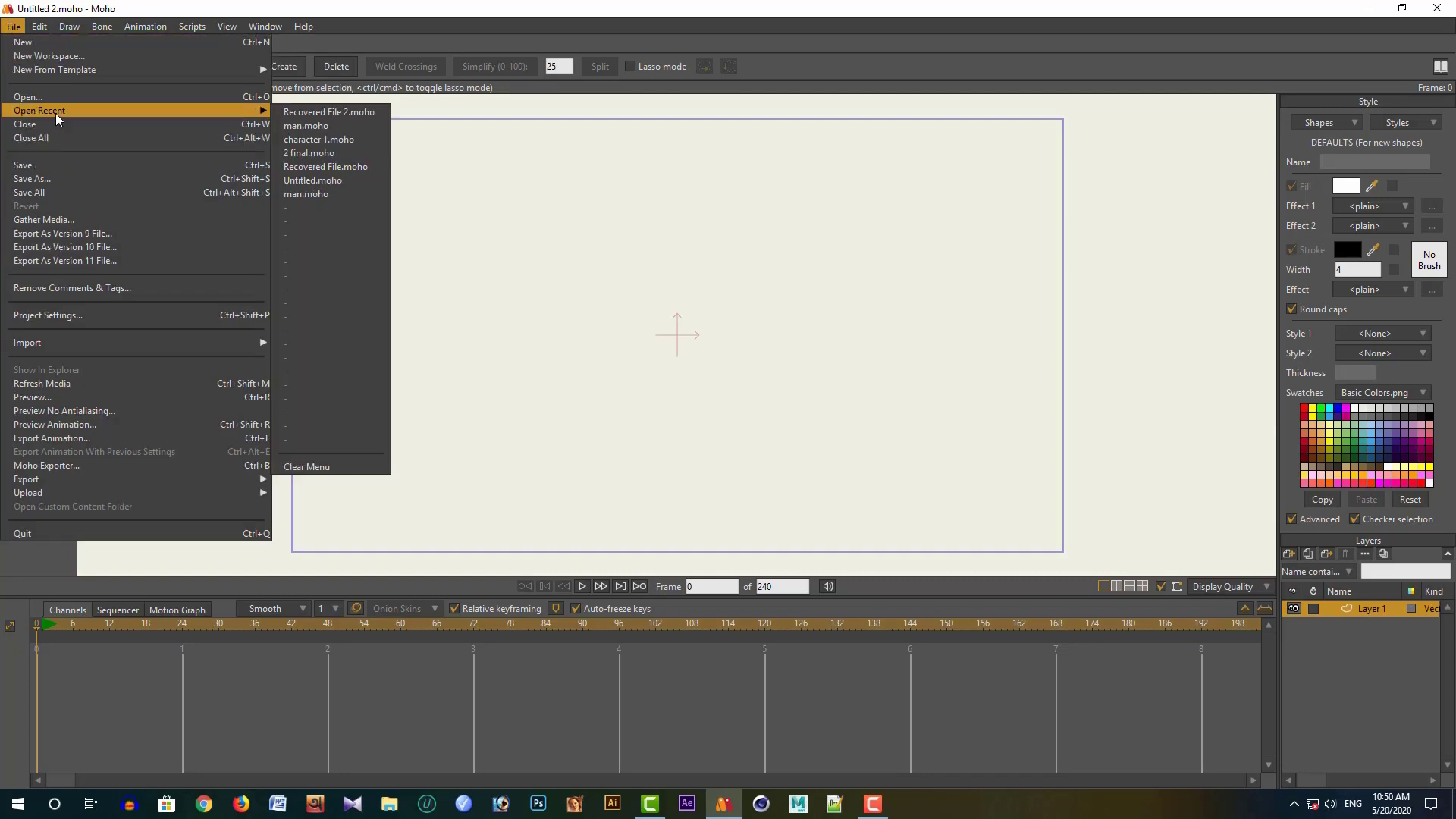
pyautogui.moveTo(39, 29)
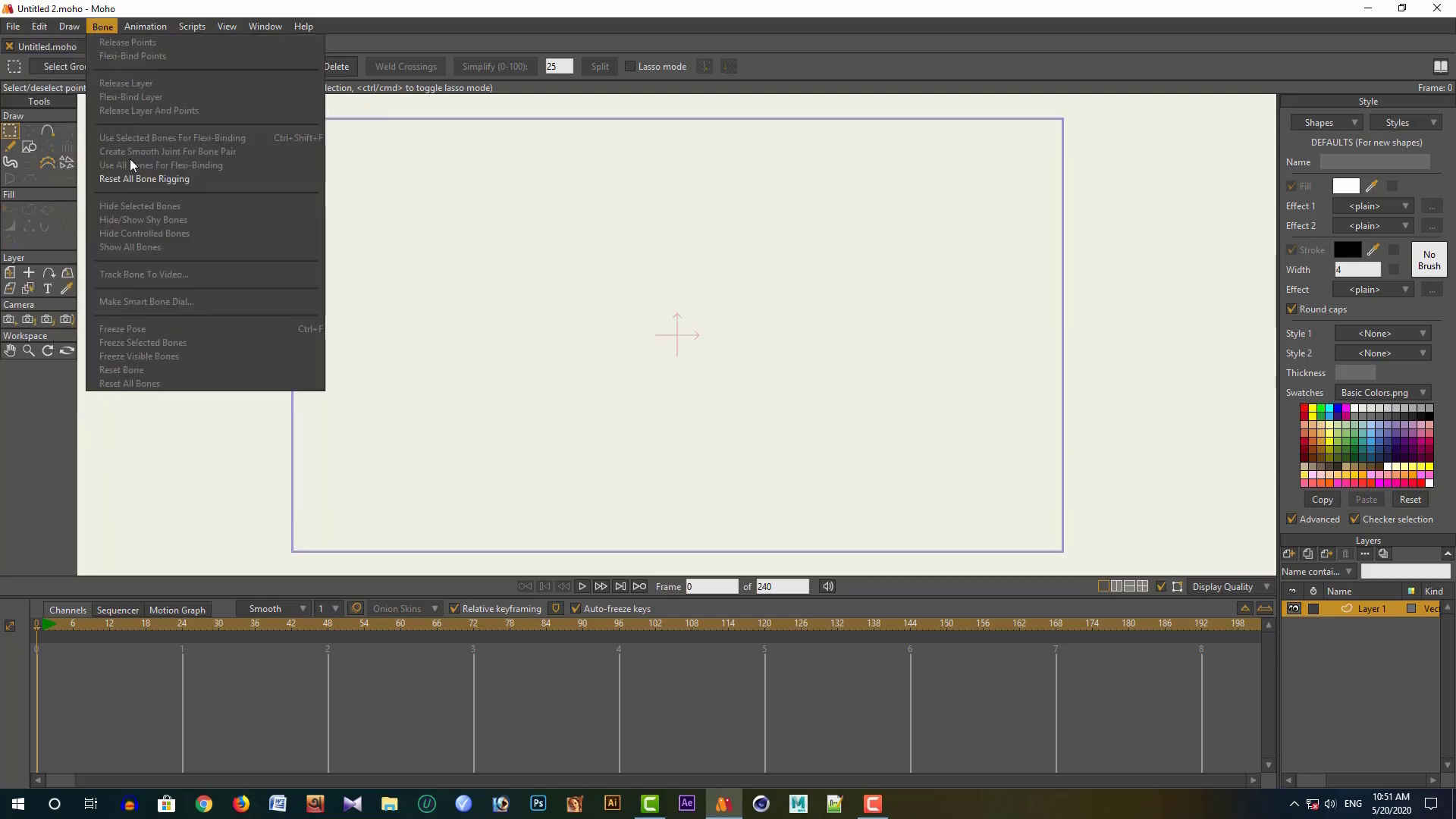
pyautogui.moveTo(143, 30)
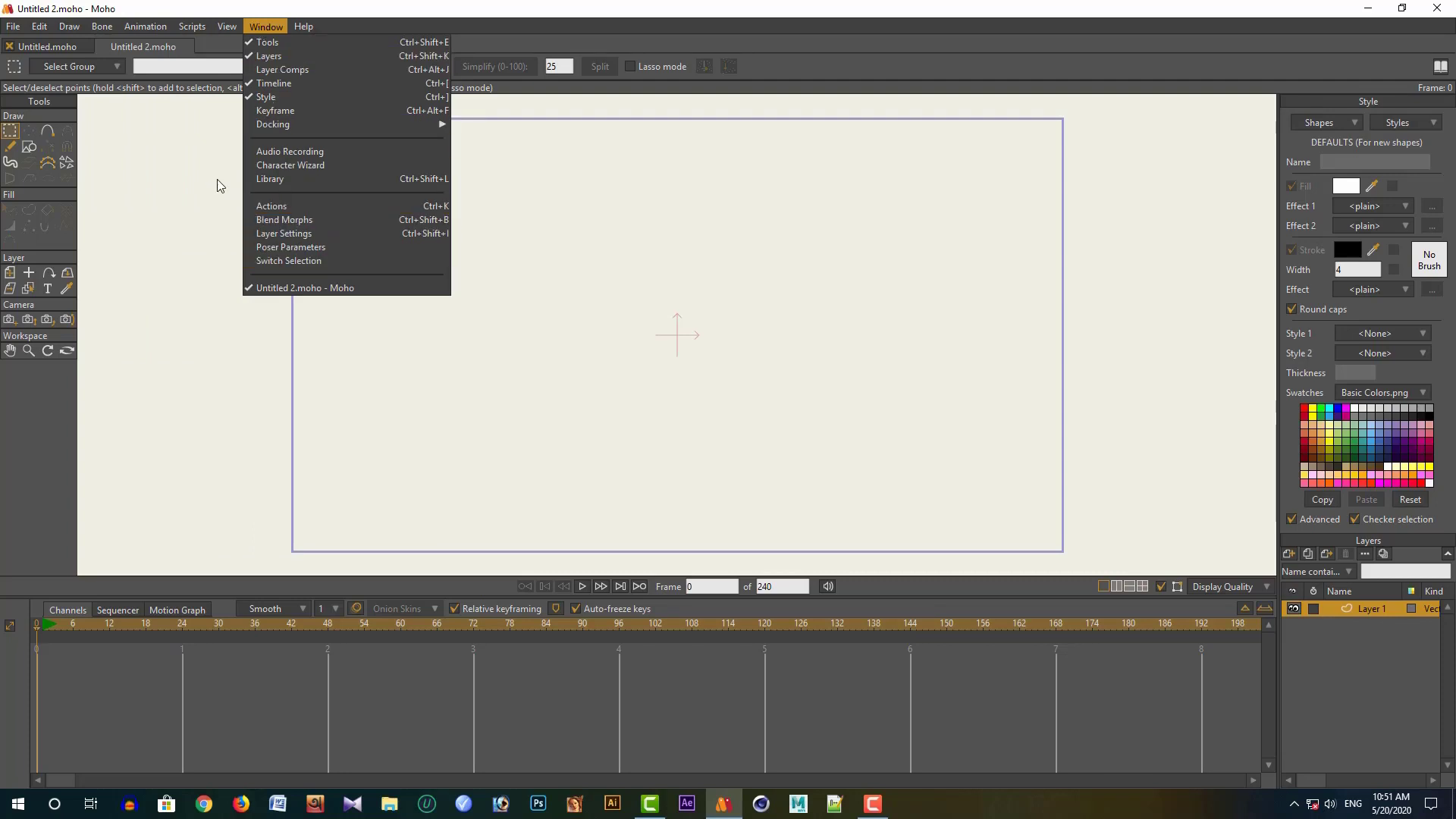
pyautogui.click(502, 160)
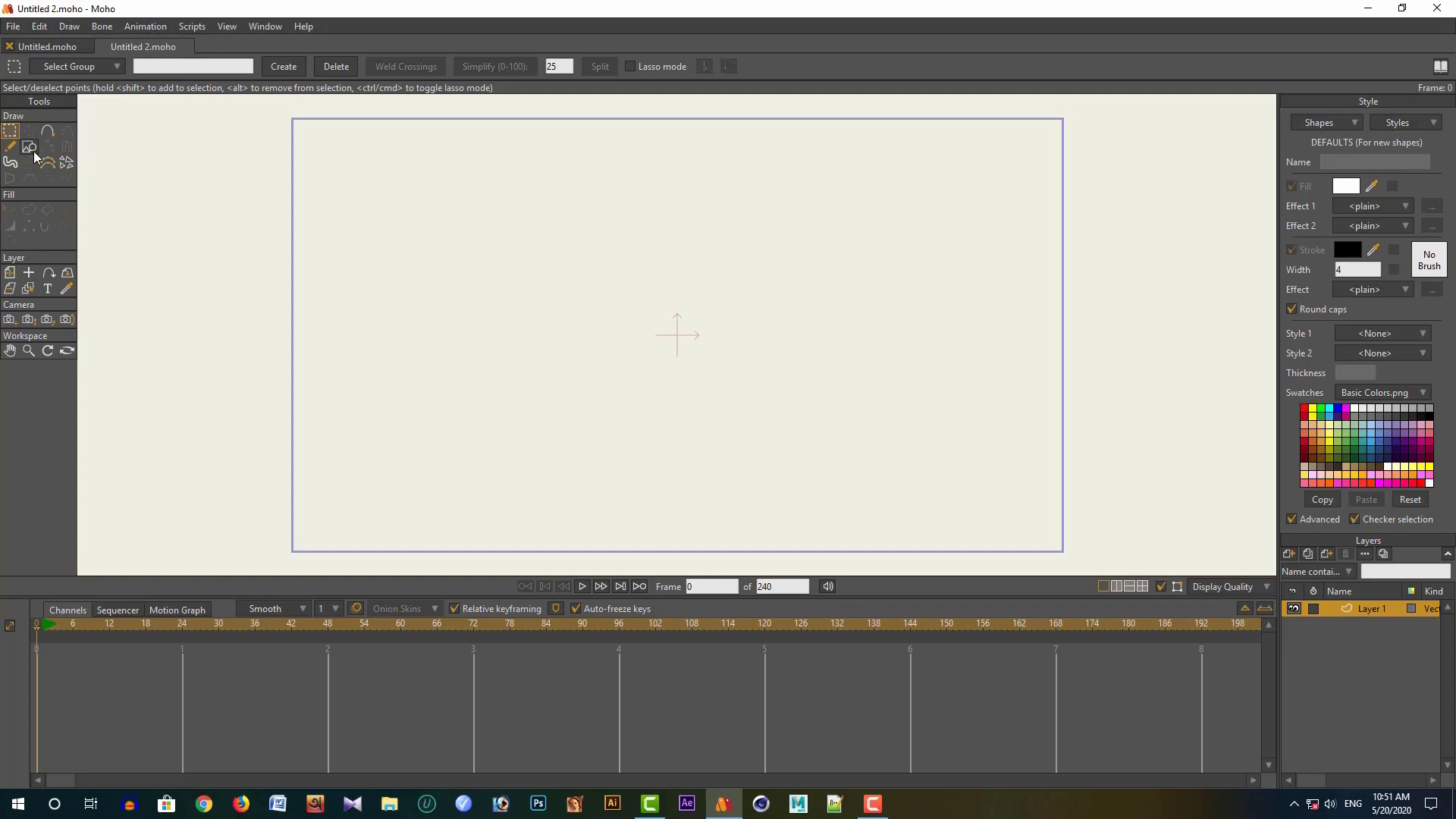
# - Draw an upright oval just left of the canvas centre and add three points along its outline
pyautogui.click(28, 149)
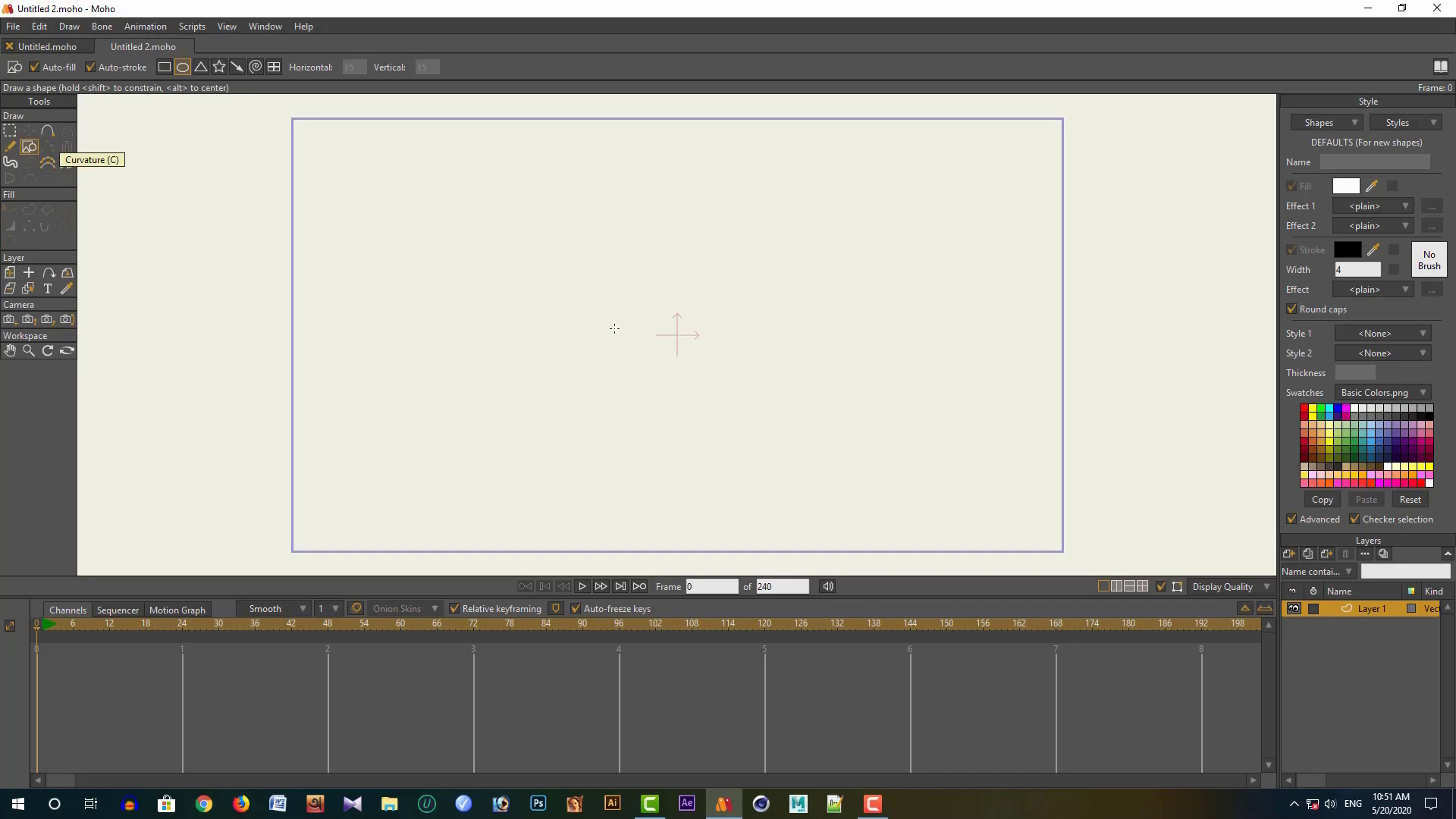
pyautogui.moveTo(518, 304); pyautogui.dragTo(653, 466)
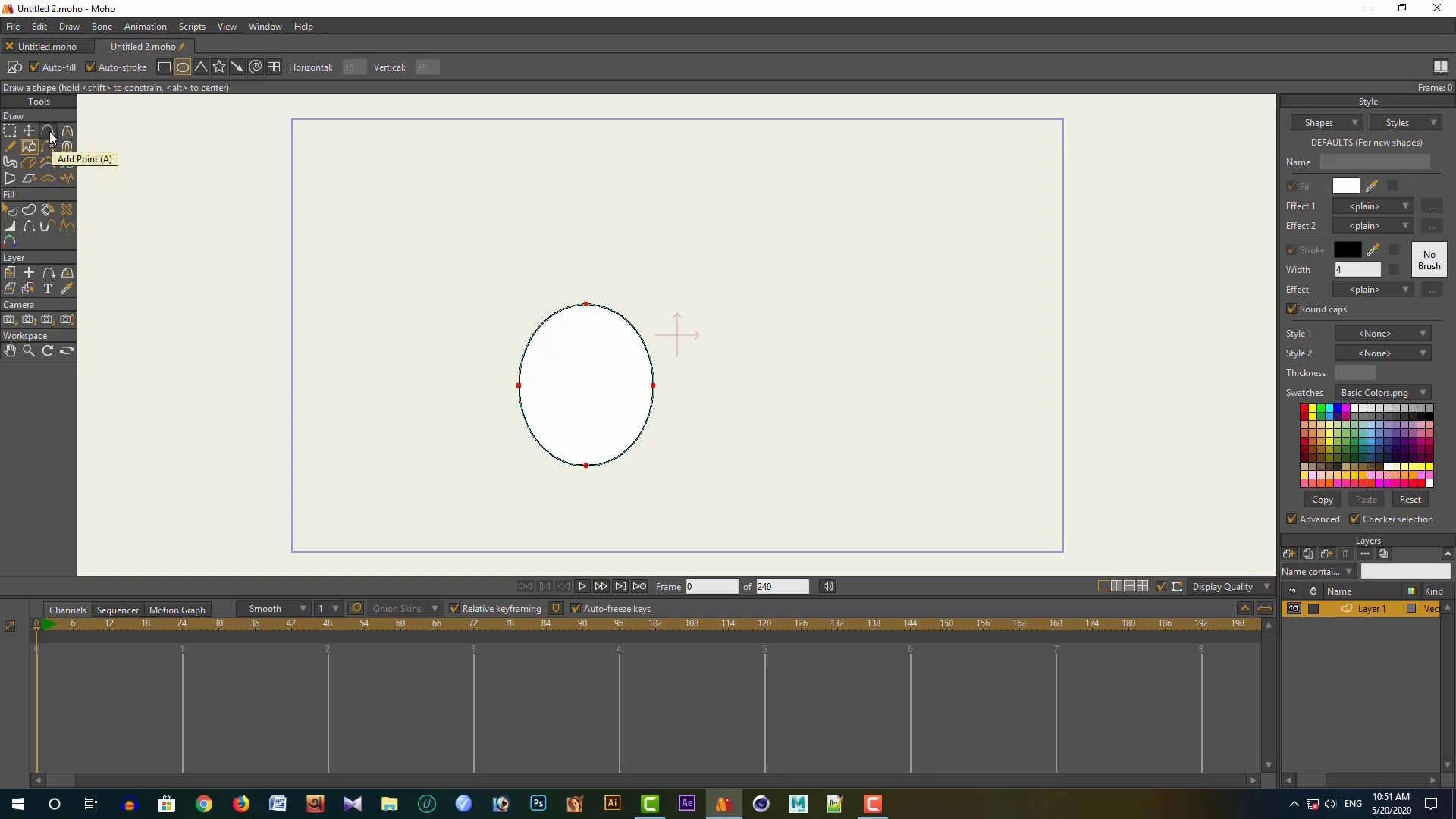
pyautogui.click(49, 131)
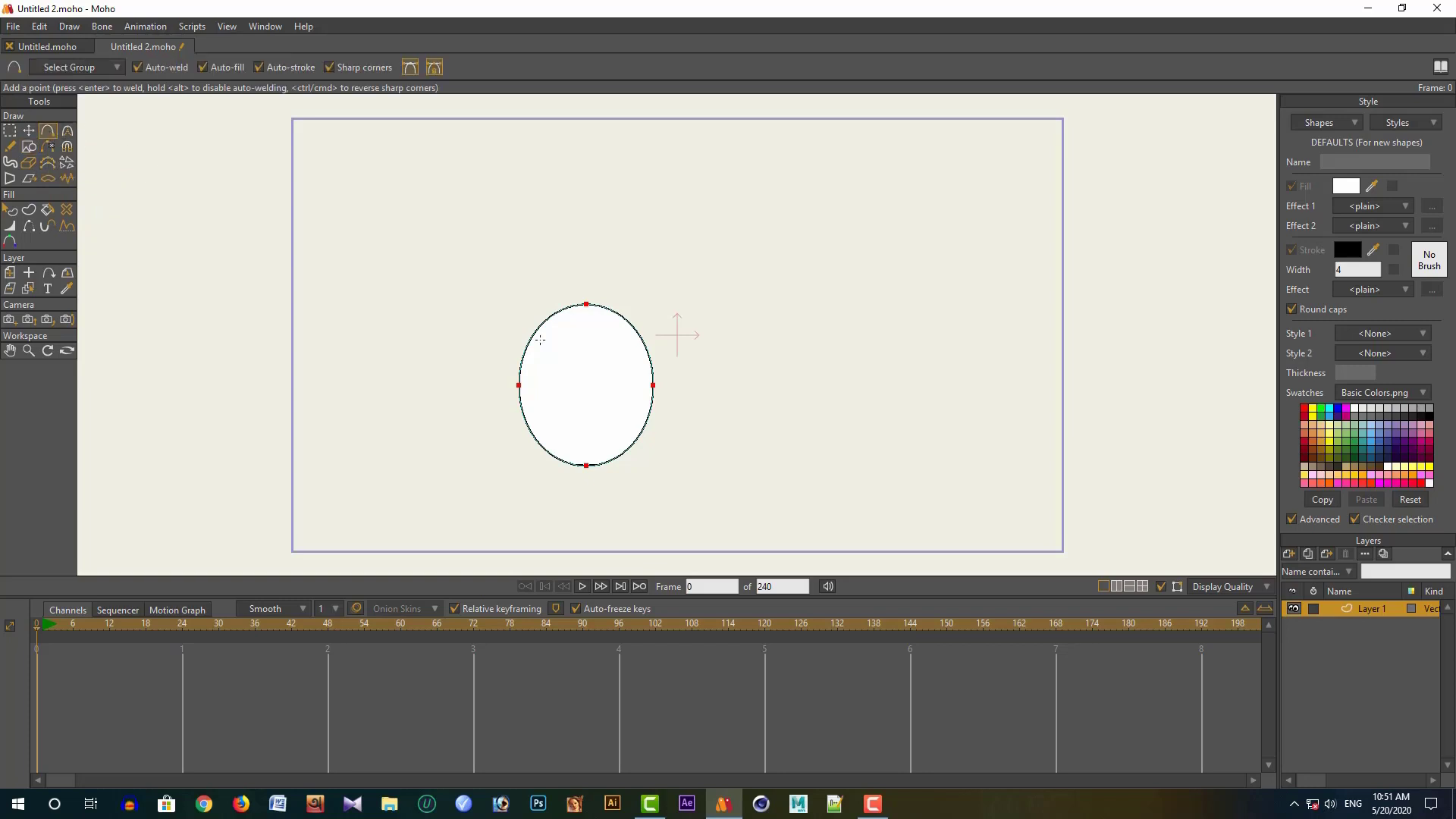
pyautogui.click(637, 331)
pyautogui.click(547, 319)
pyautogui.click(526, 423)
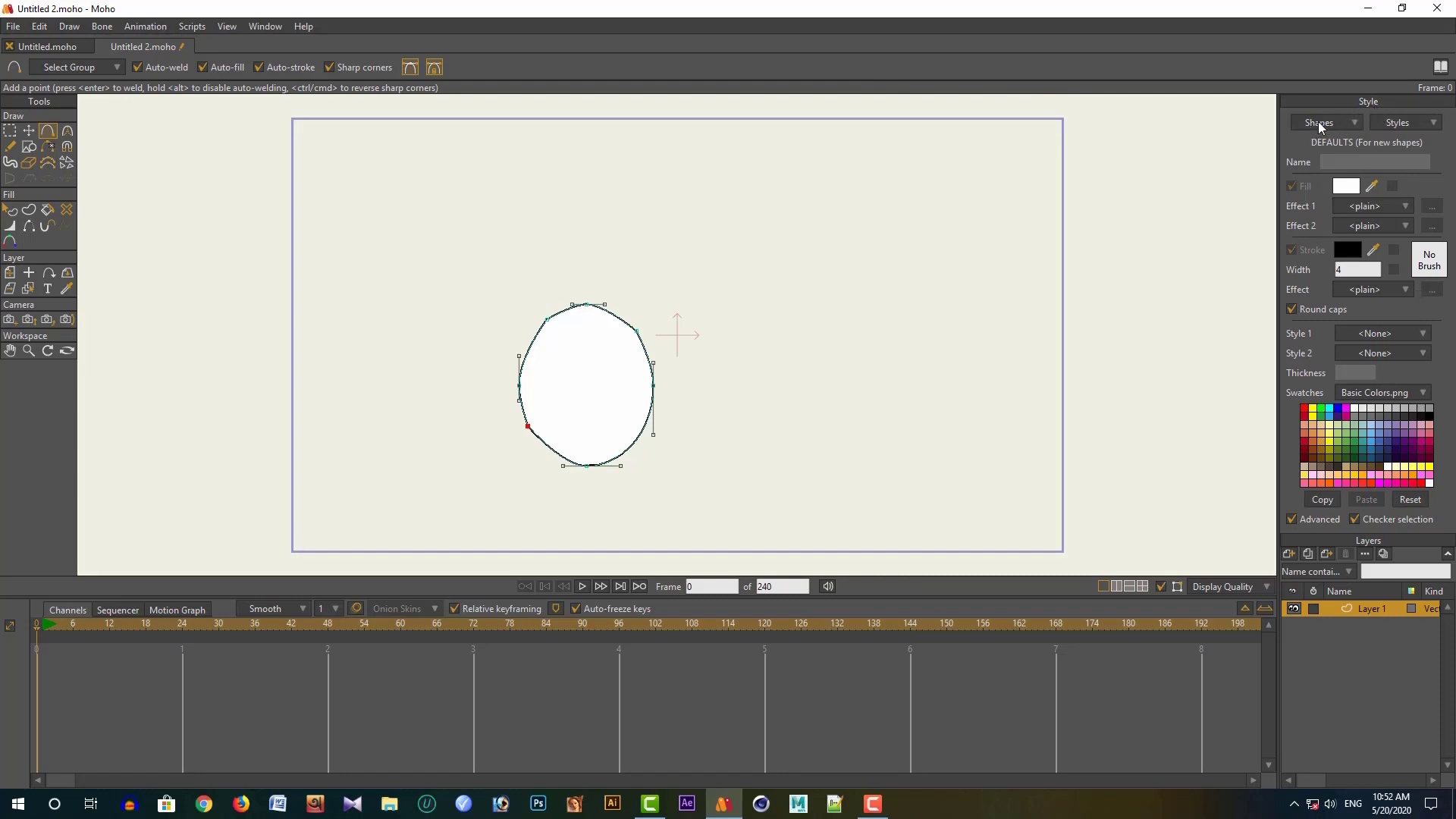
# - Select the oval shape and set its fill colour to green 44CF44
pyautogui.click(1351, 122)
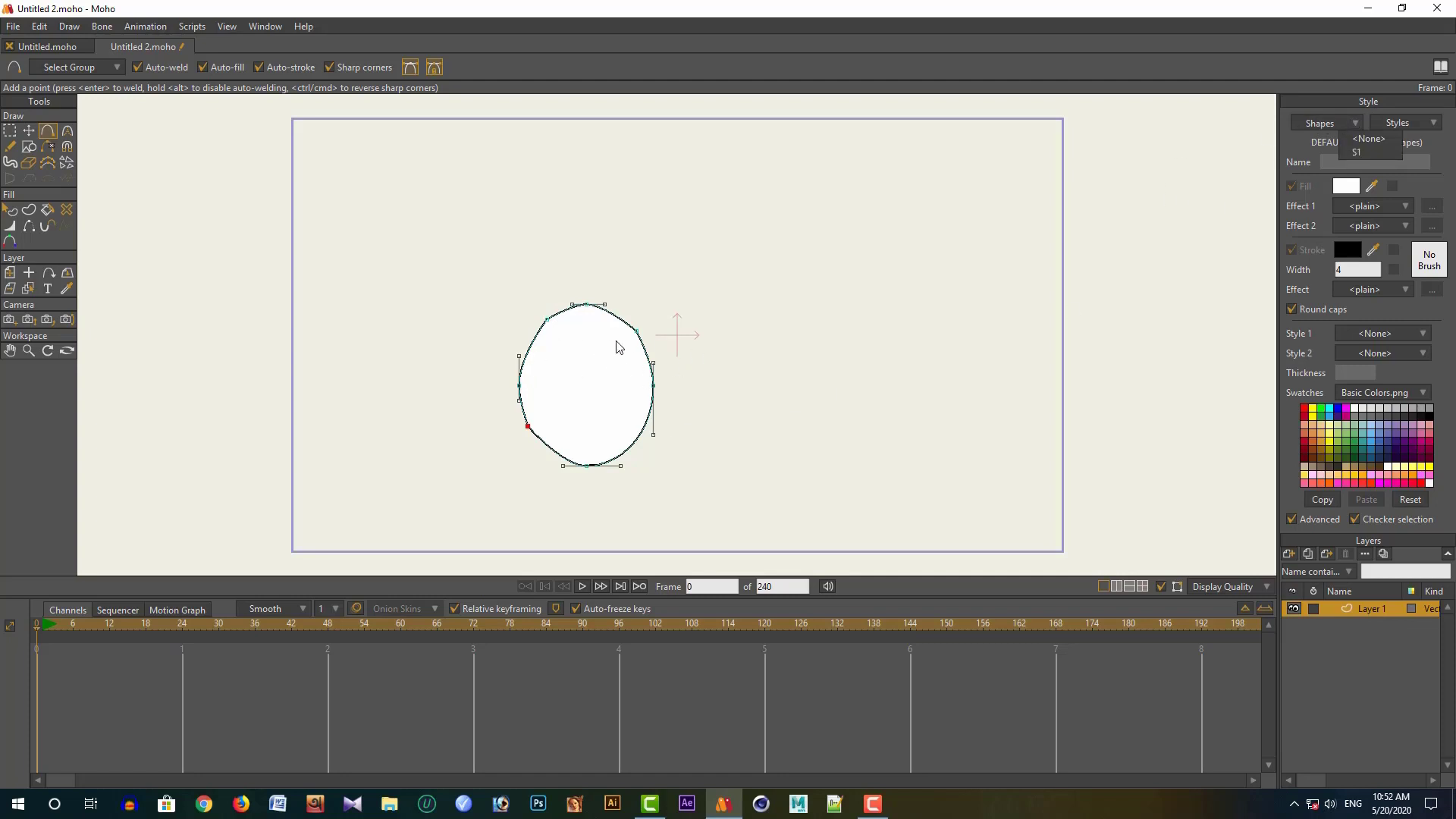
pyautogui.click(1308, 143)
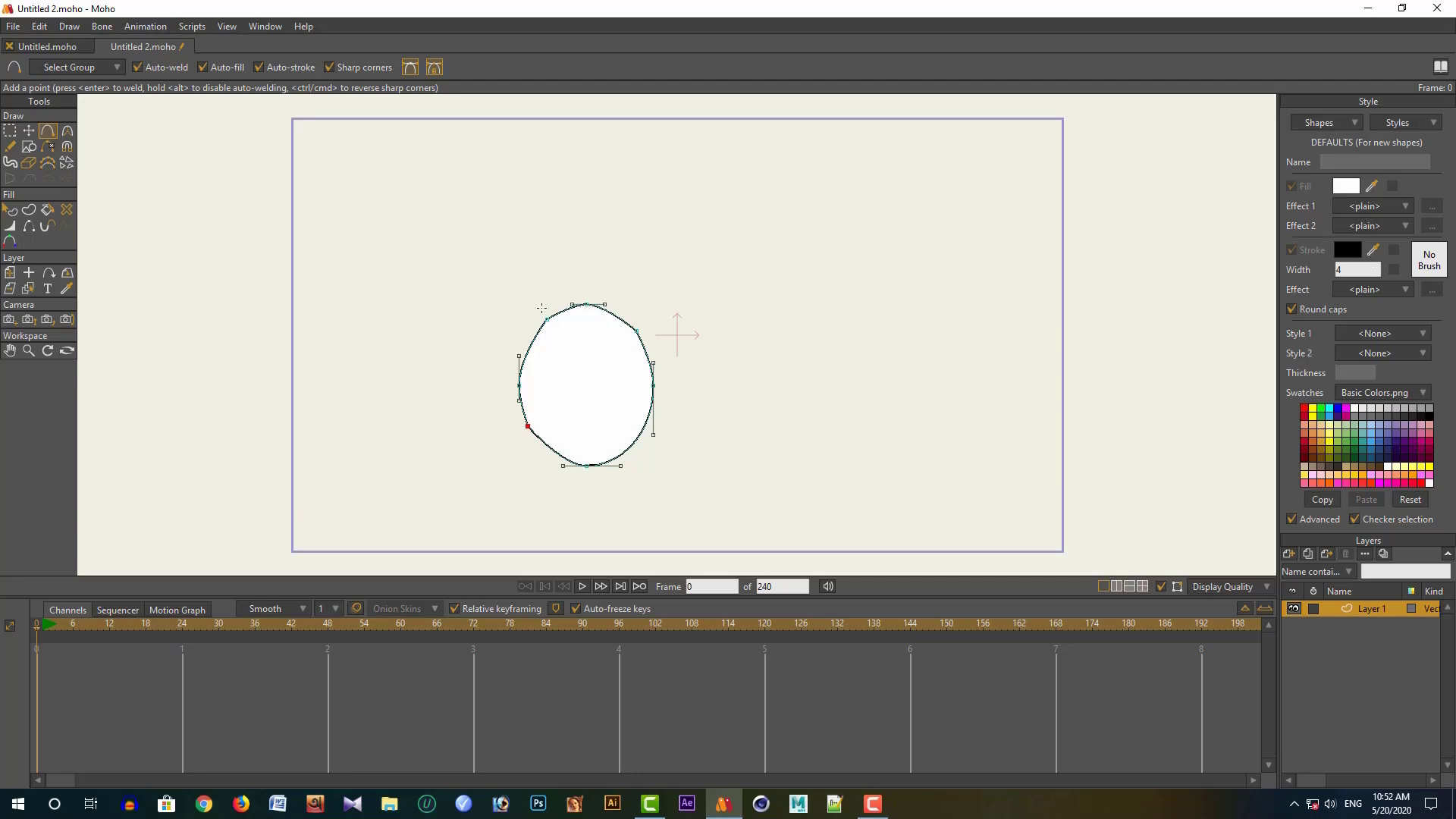
pyautogui.click(10, 210)
pyautogui.click(590, 365)
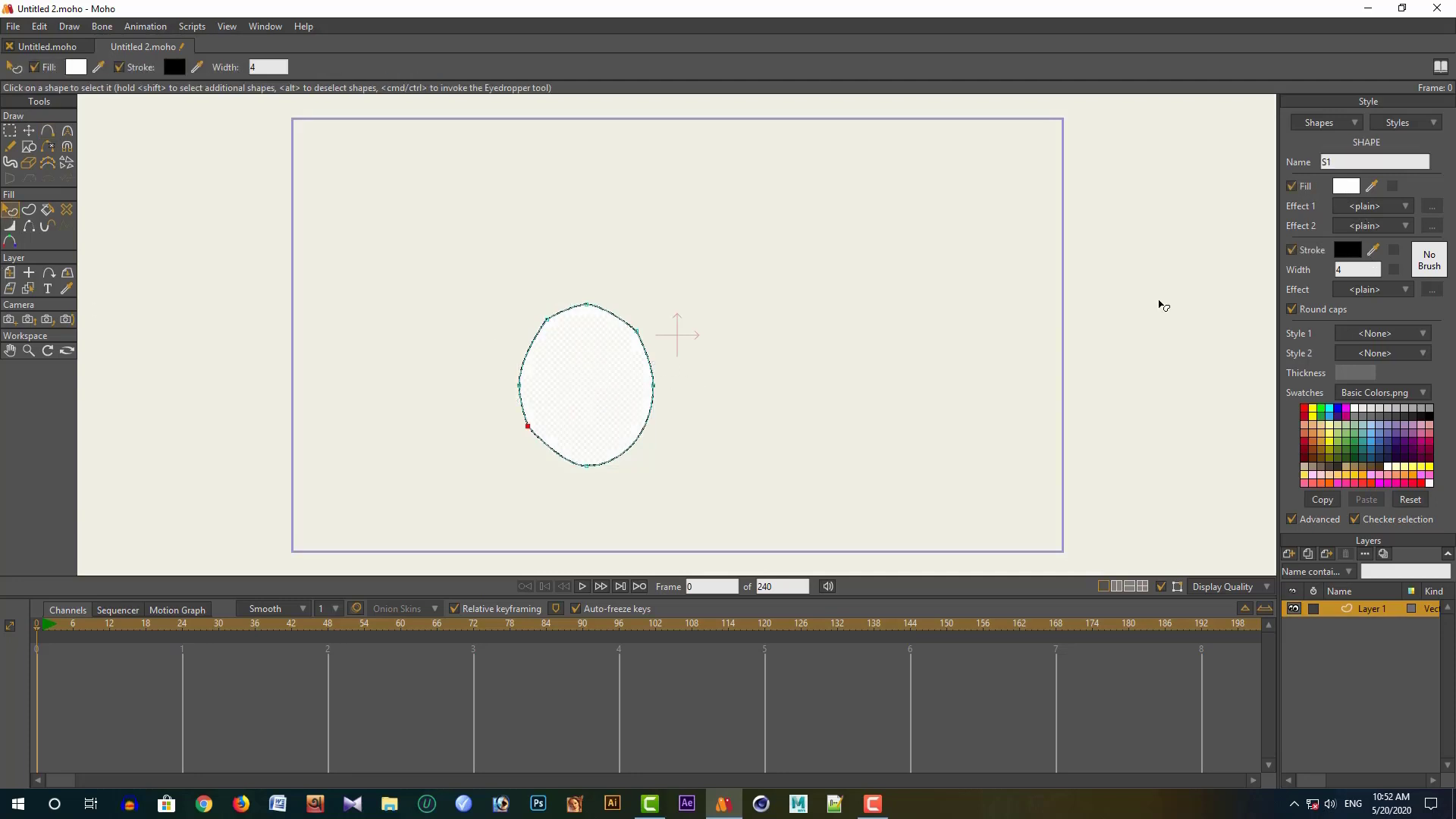
pyautogui.click(1349, 188)
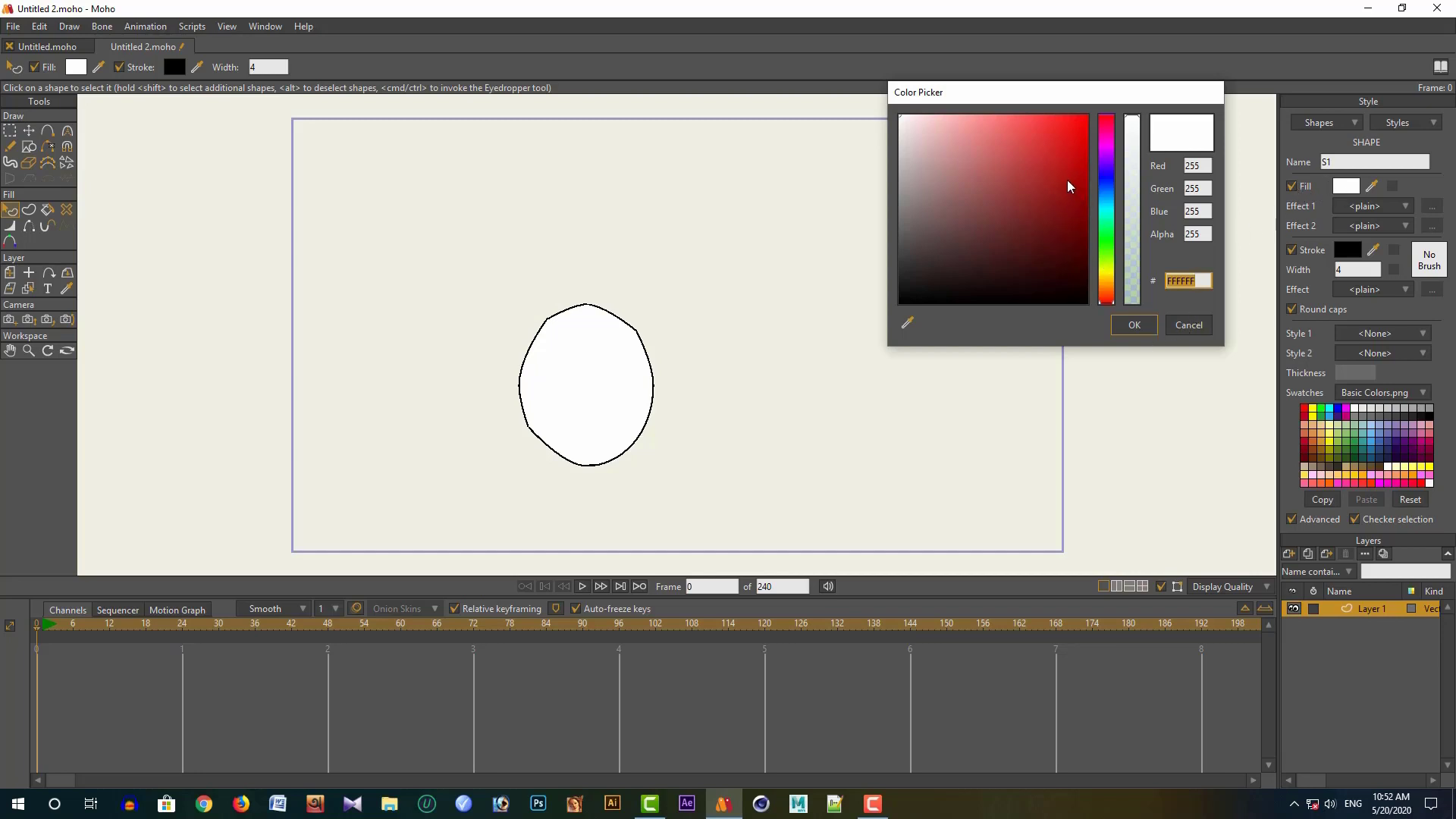
pyautogui.click(1070, 137)
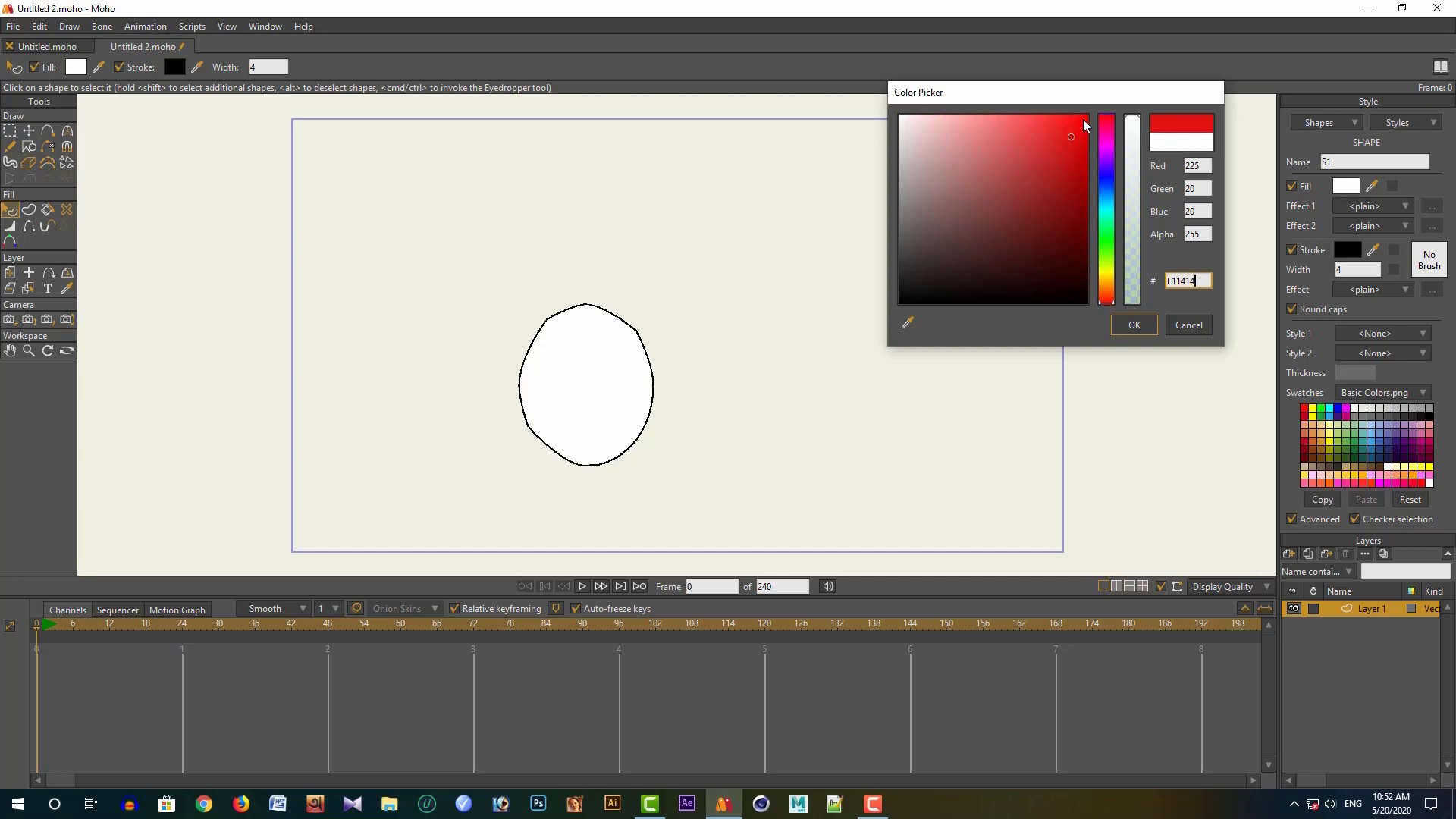
pyautogui.click(1060, 180)
pyautogui.click(1067, 292)
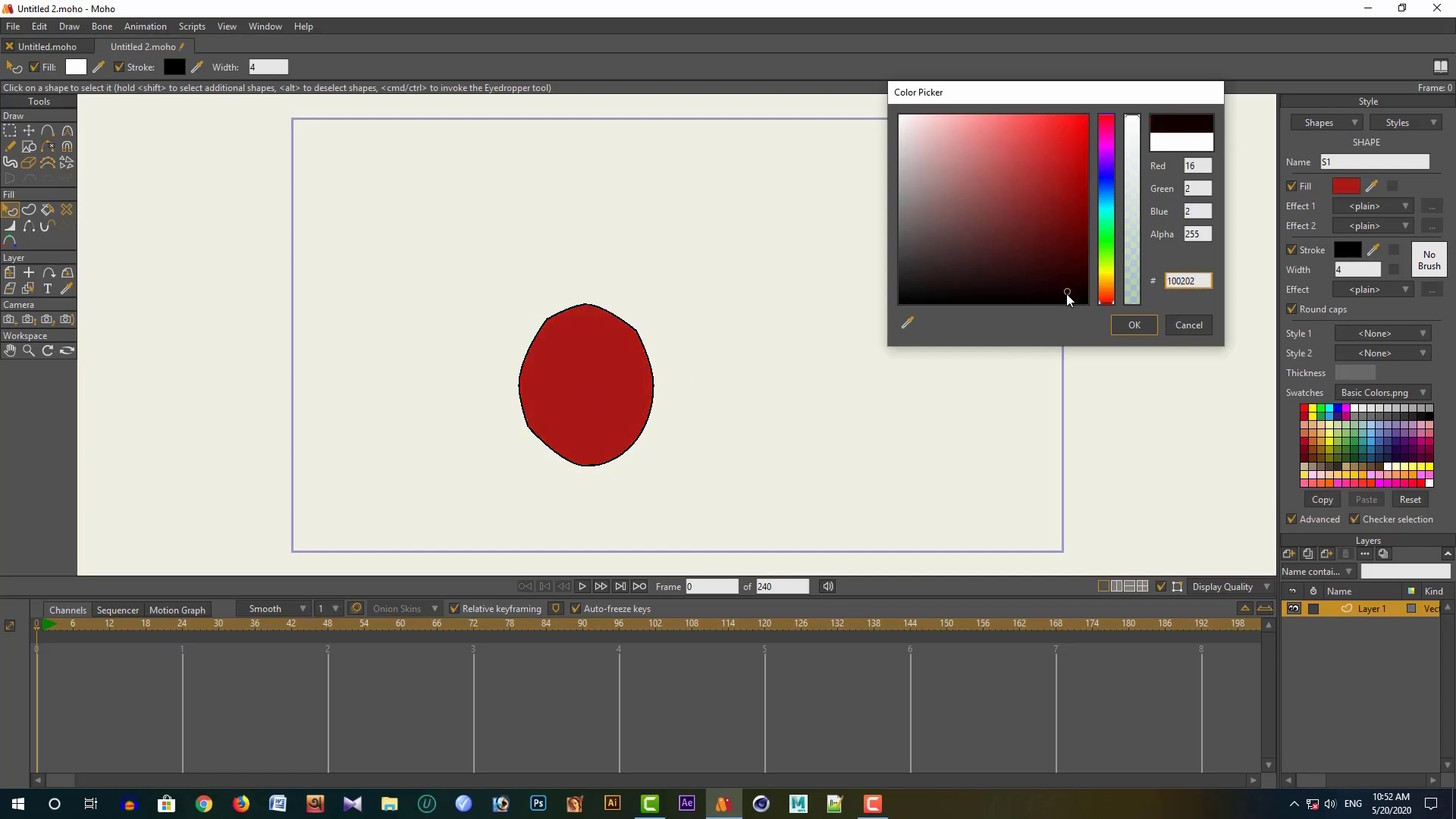
pyautogui.click(1025, 150)
pyautogui.moveTo(1106, 189); pyautogui.dragTo(1106, 240)
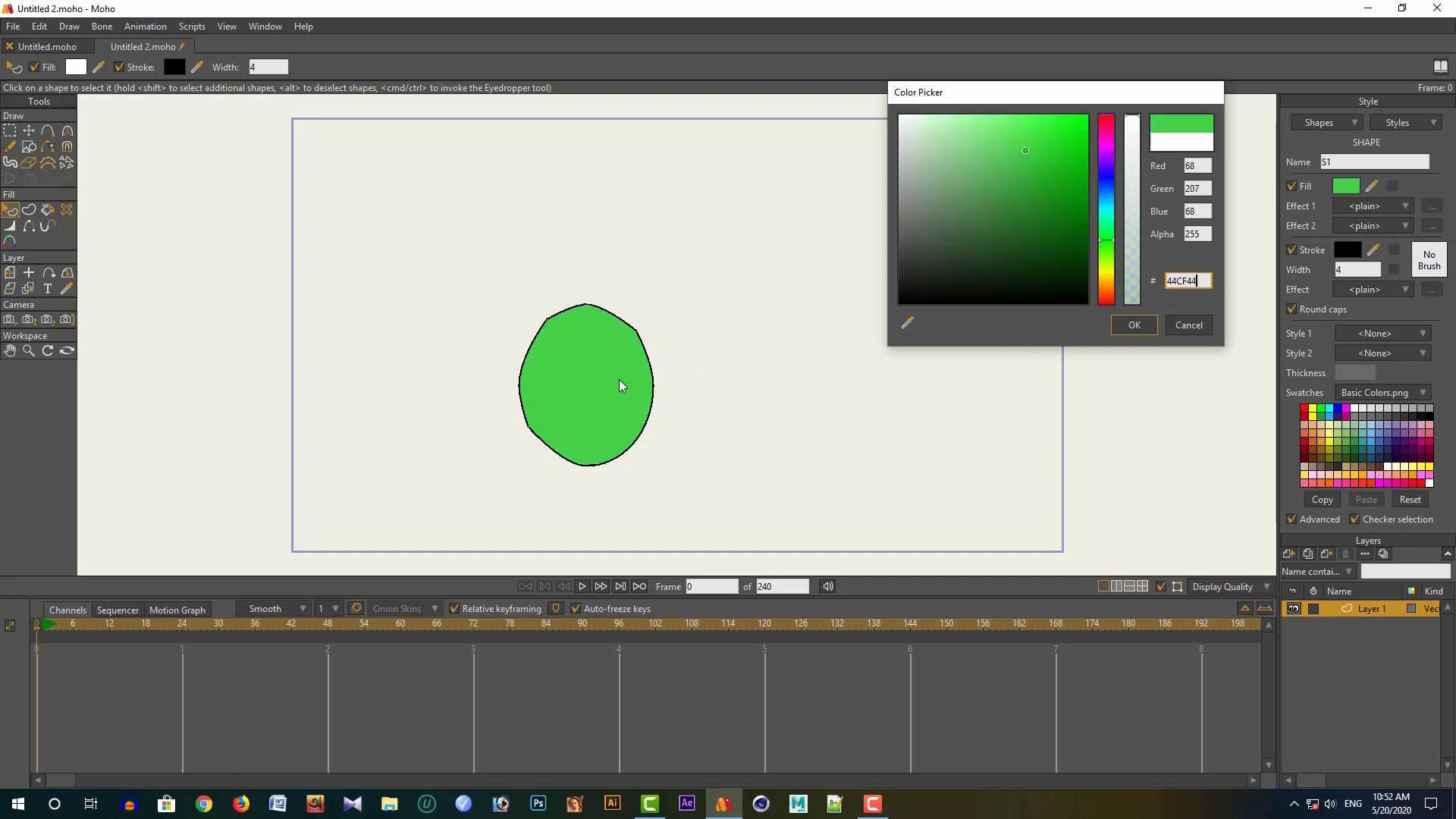
pyautogui.click(1134, 326)
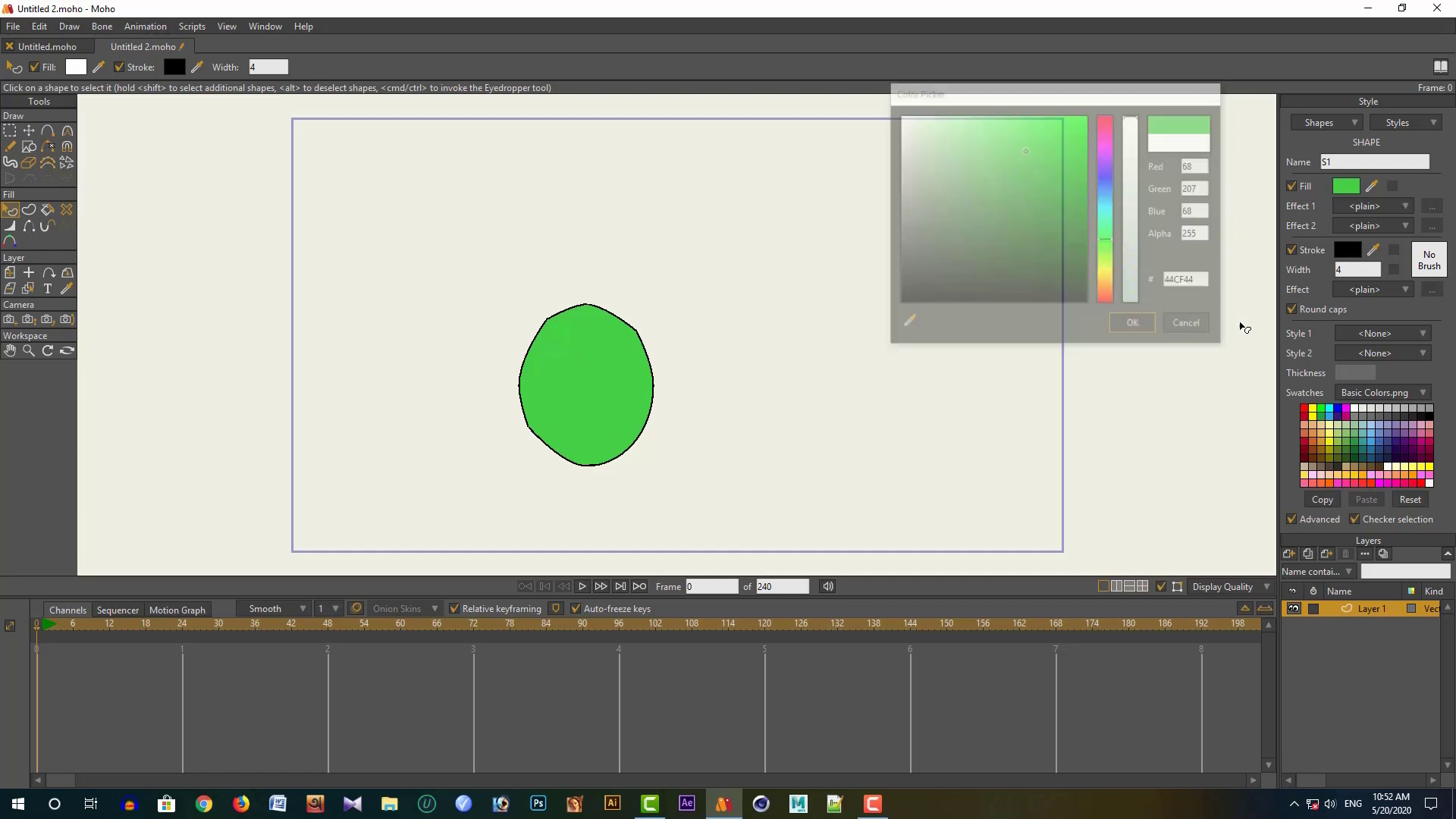
# - Review the available fill effects, layer types, timeline views and keyframe interpolation options
pyautogui.click(1353, 207)
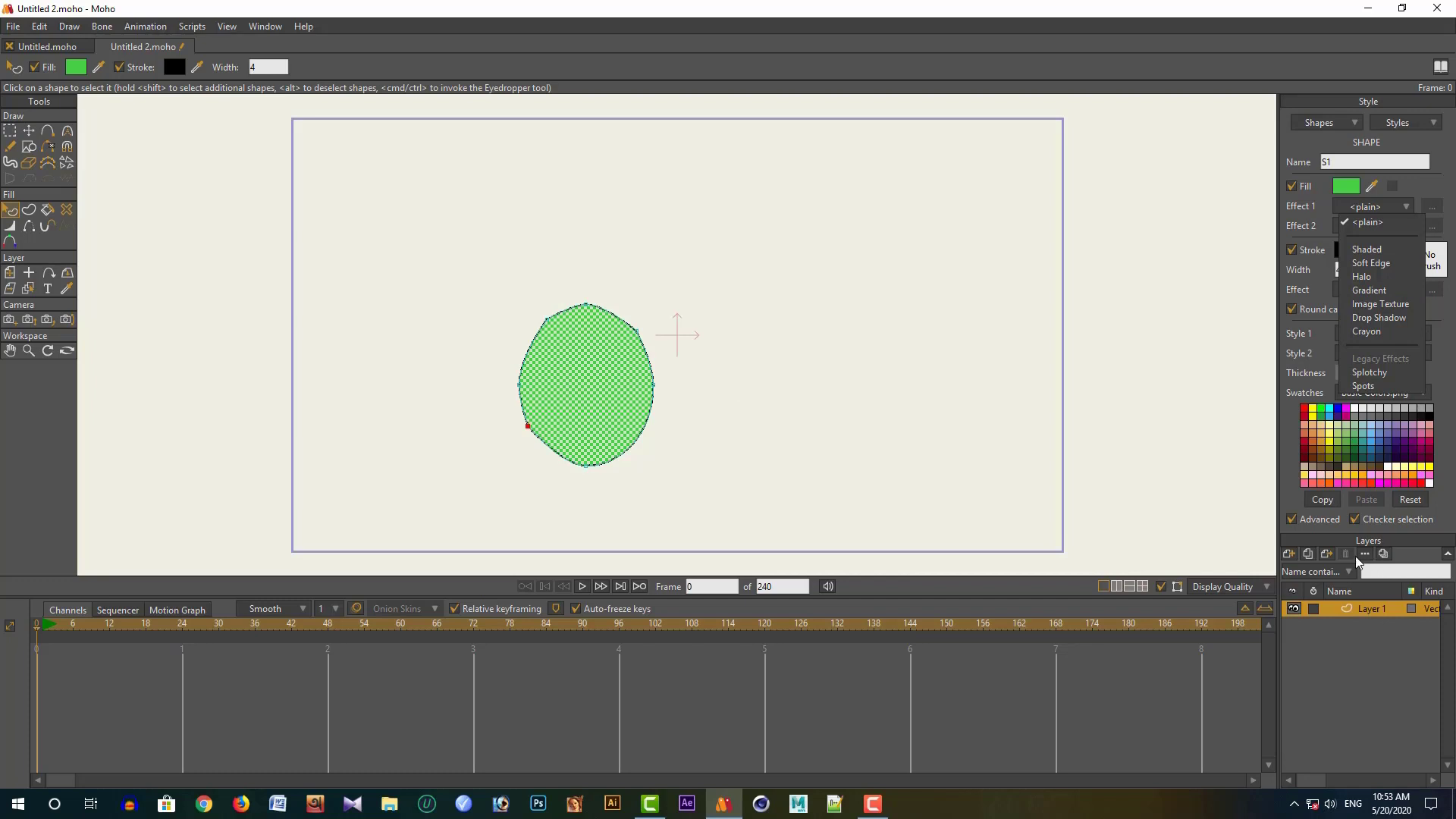
pyautogui.click(1353, 653)
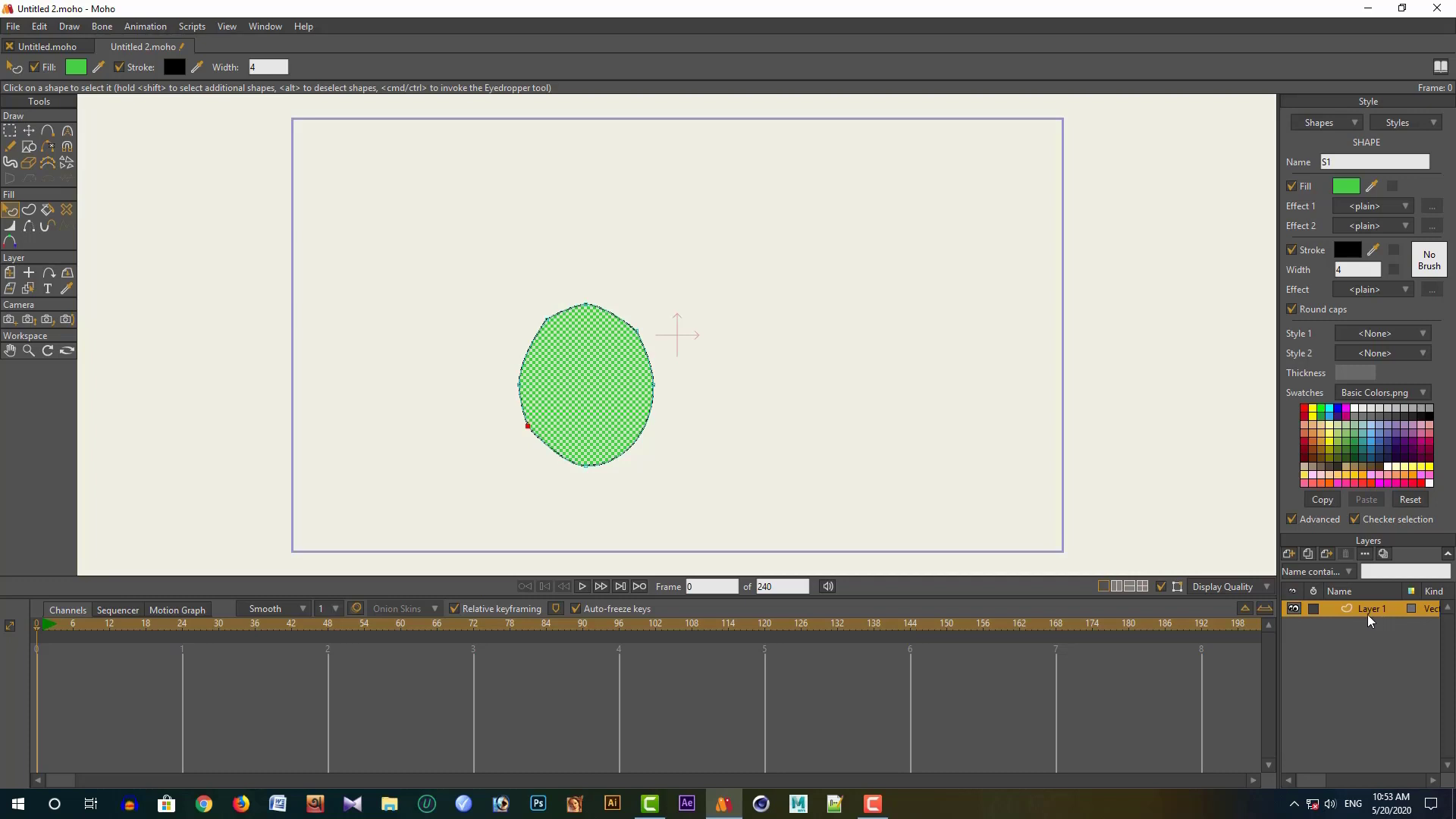
pyautogui.click(1289, 554)
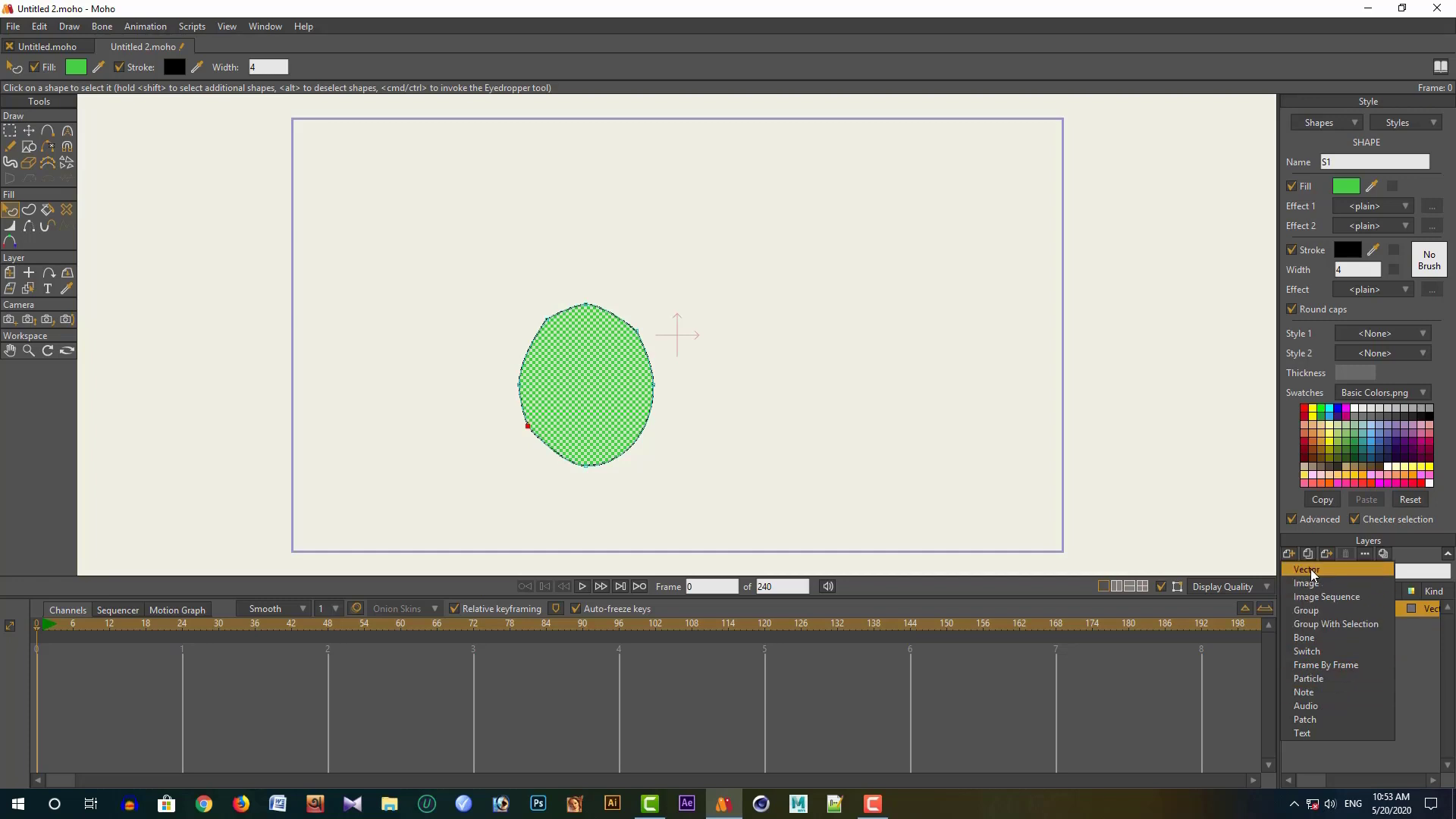
pyautogui.click(777, 711)
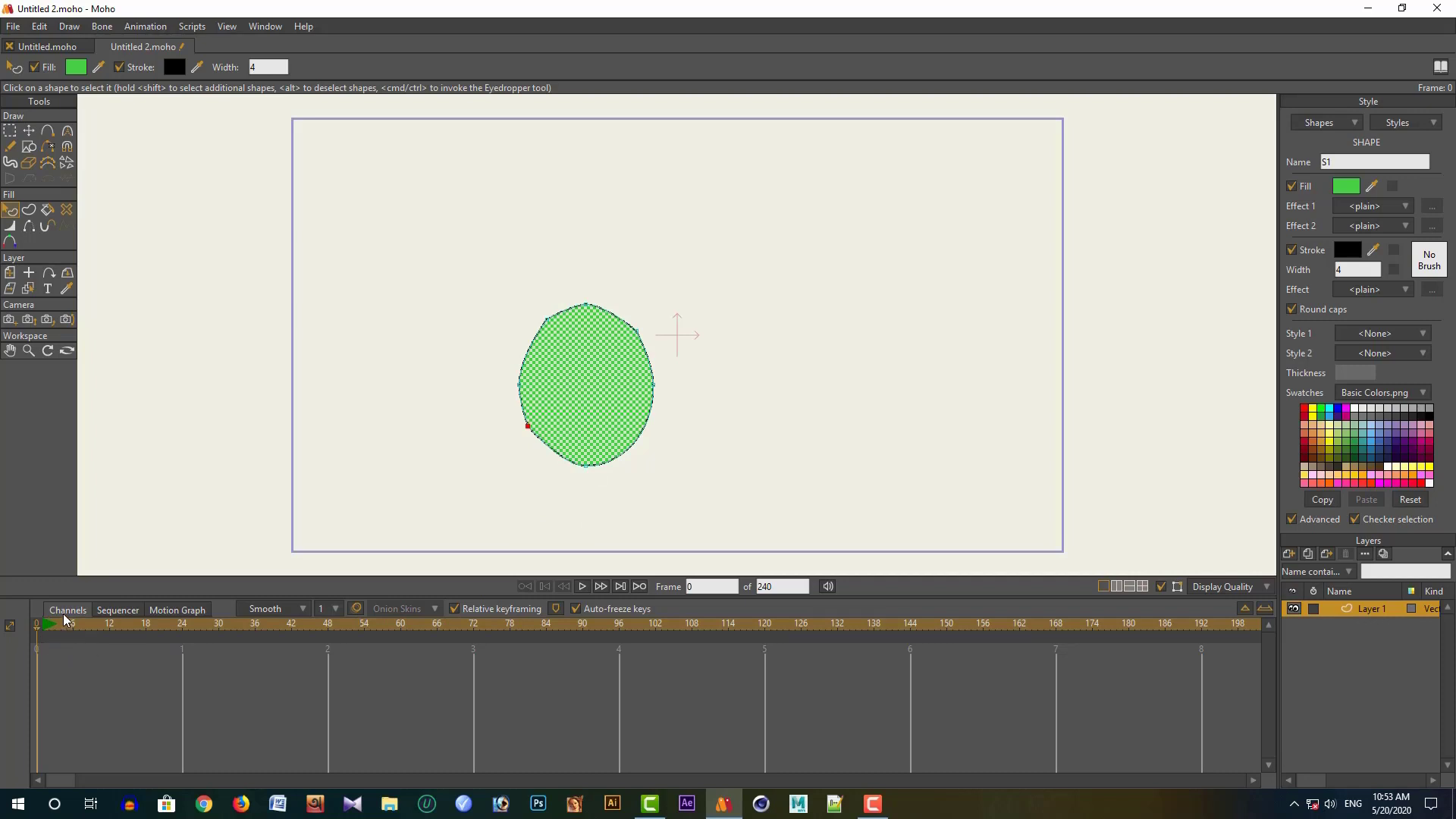
pyautogui.click(118, 610)
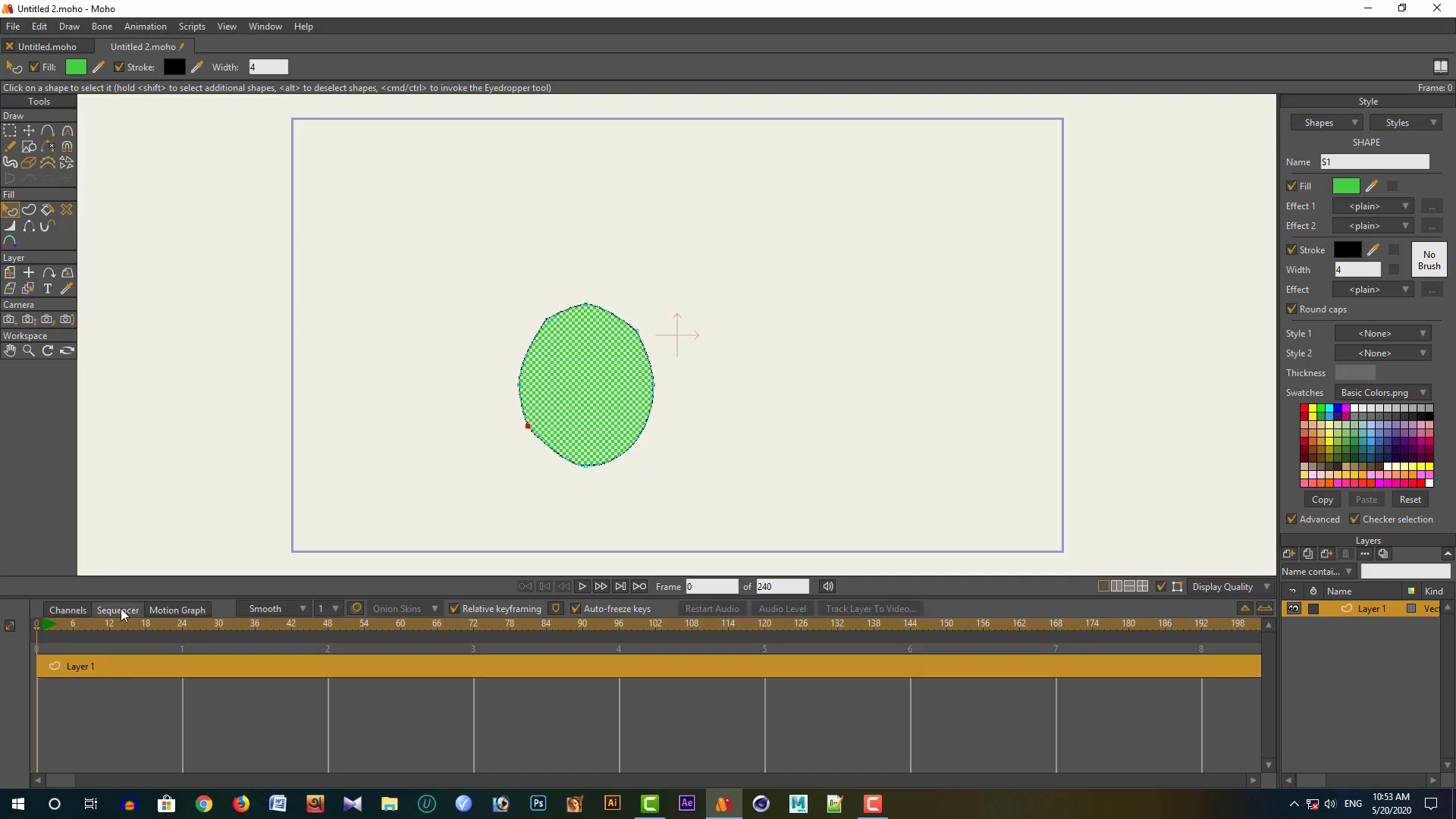
pyautogui.click(177, 610)
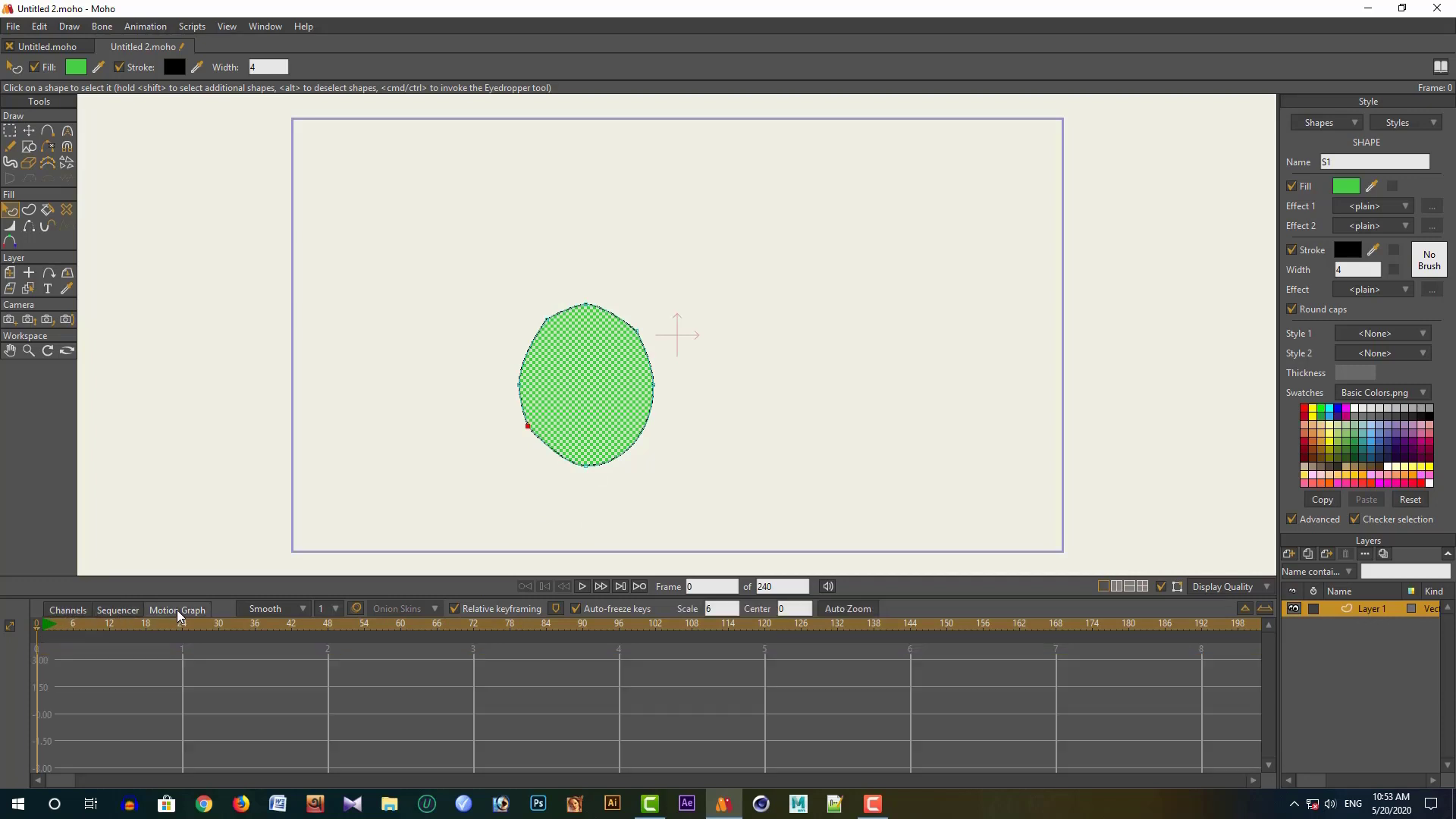
pyautogui.click(270, 609)
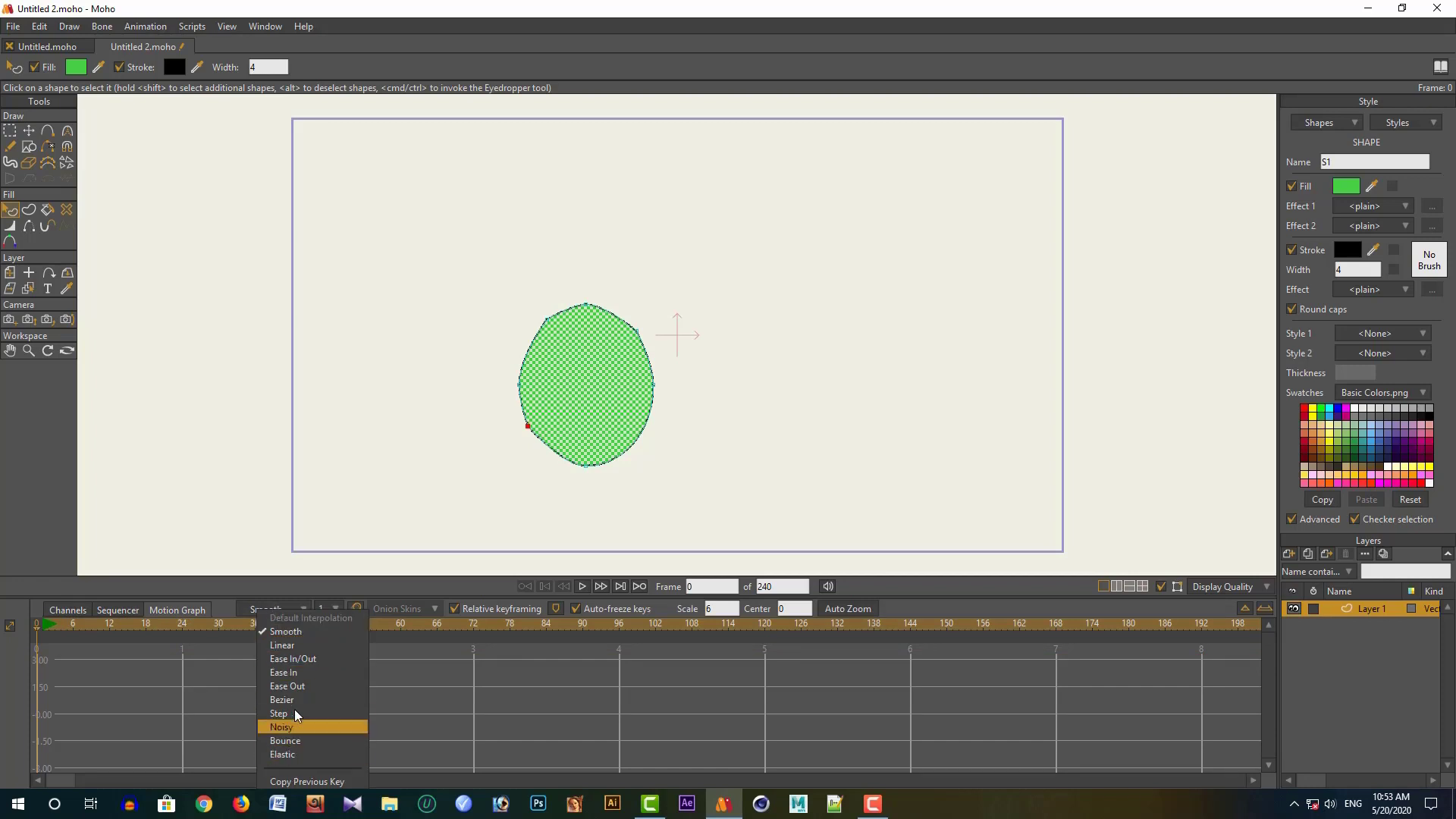
pyautogui.click(252, 617)
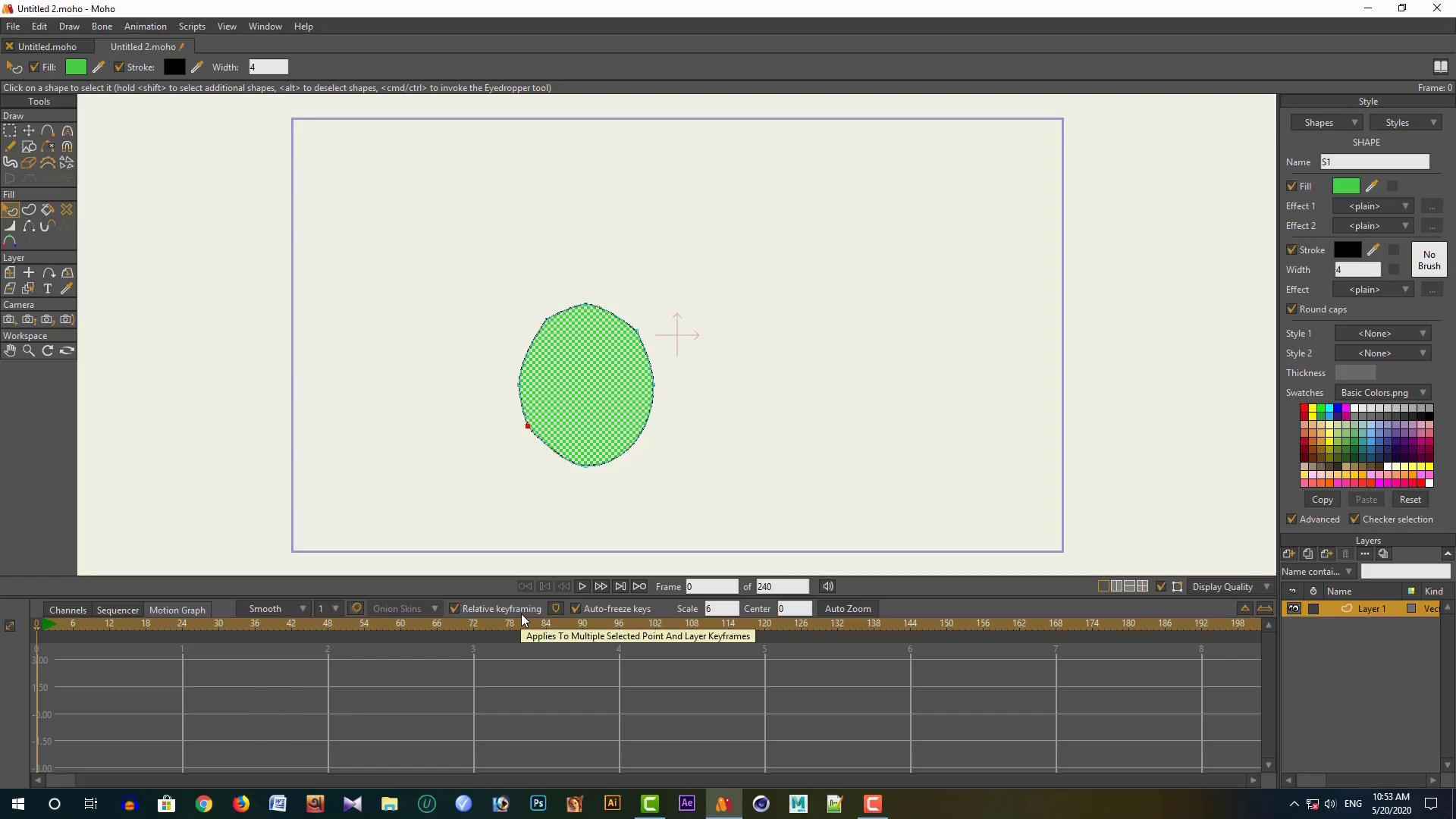
pyautogui.click(59, 614)
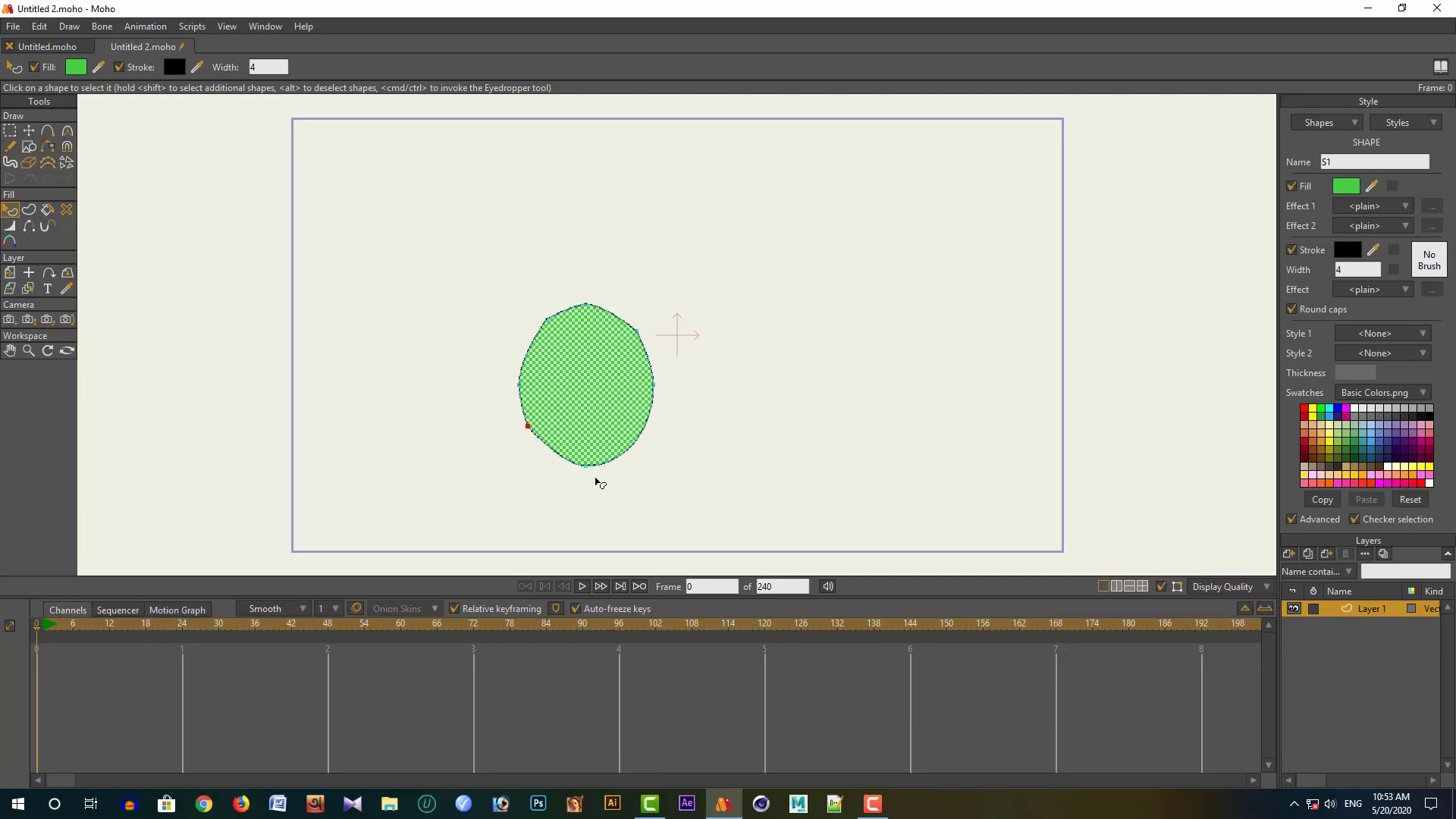
# - Select all points of the green oval and delete them
pyautogui.click(10, 130)
pyautogui.moveTo(466, 243); pyautogui.dragTo(741, 548)
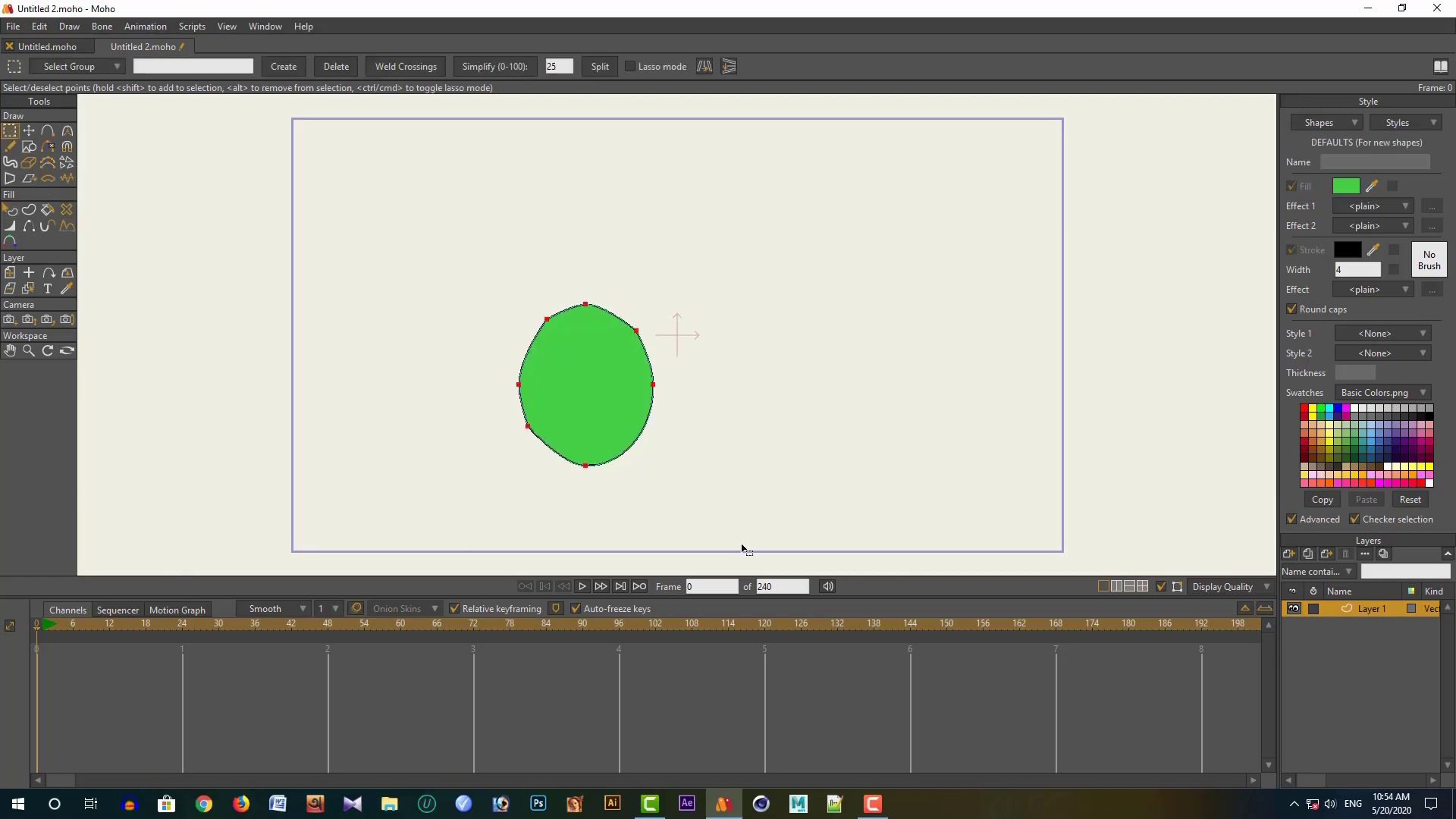
pyautogui.press('Delete')
# - Draw a small upright green oval and move it down and left to about X -0.5634, Y -0.3990
pyautogui.click(29, 146)
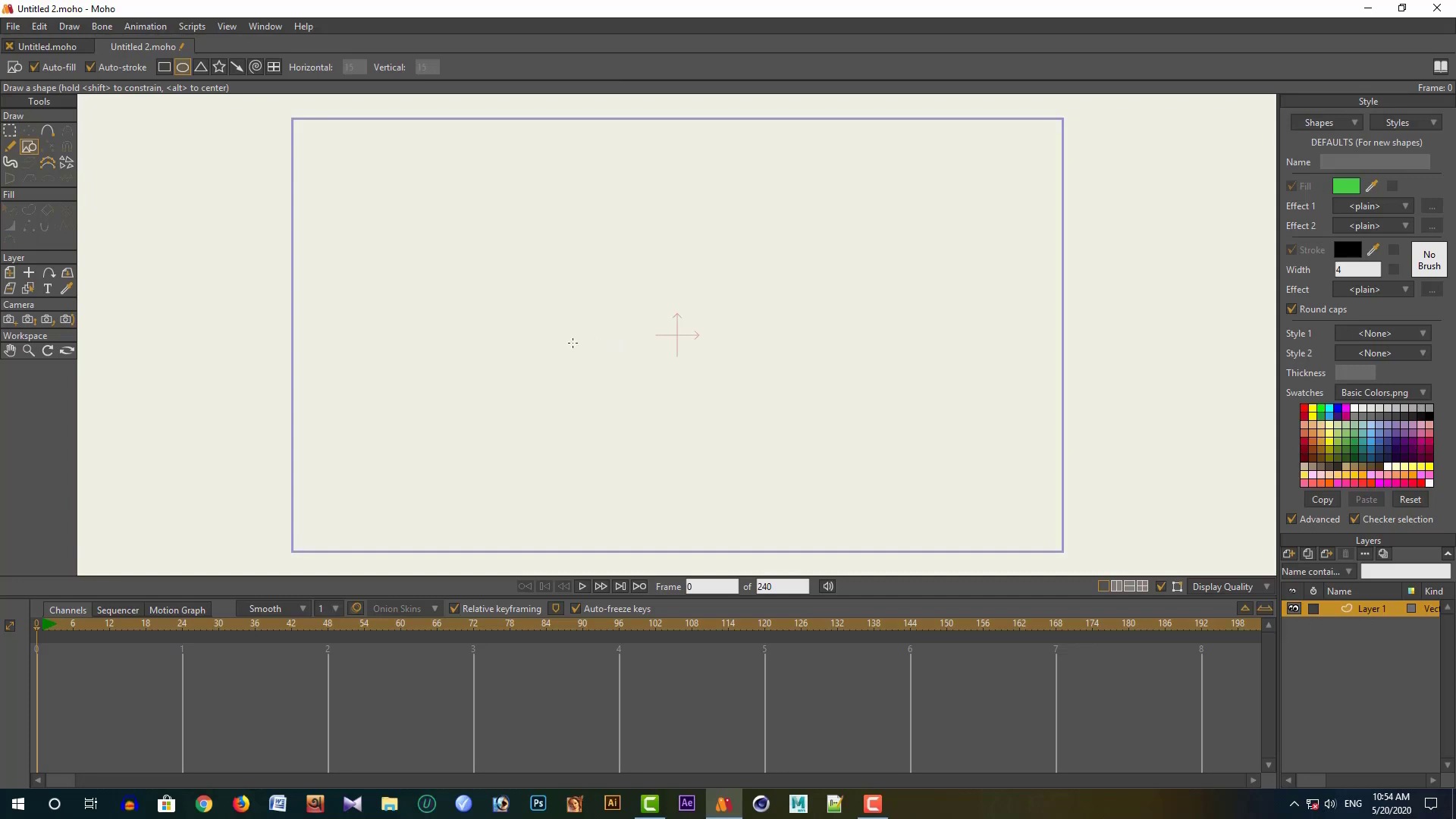
pyautogui.moveTo(552, 311); pyautogui.dragTo(630, 415)
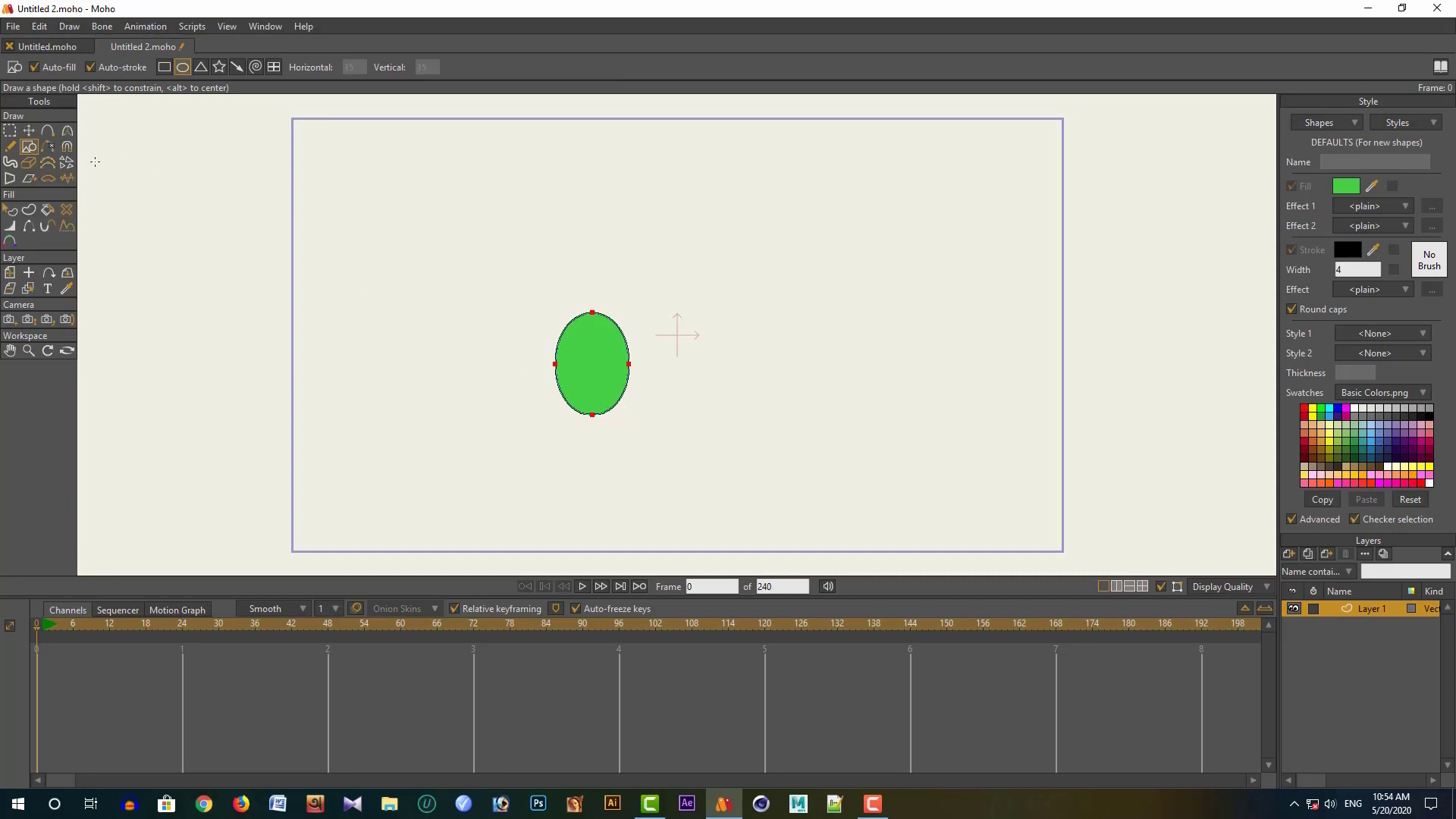
pyautogui.click(29, 130)
pyautogui.moveTo(598, 364); pyautogui.dragTo(562, 422)
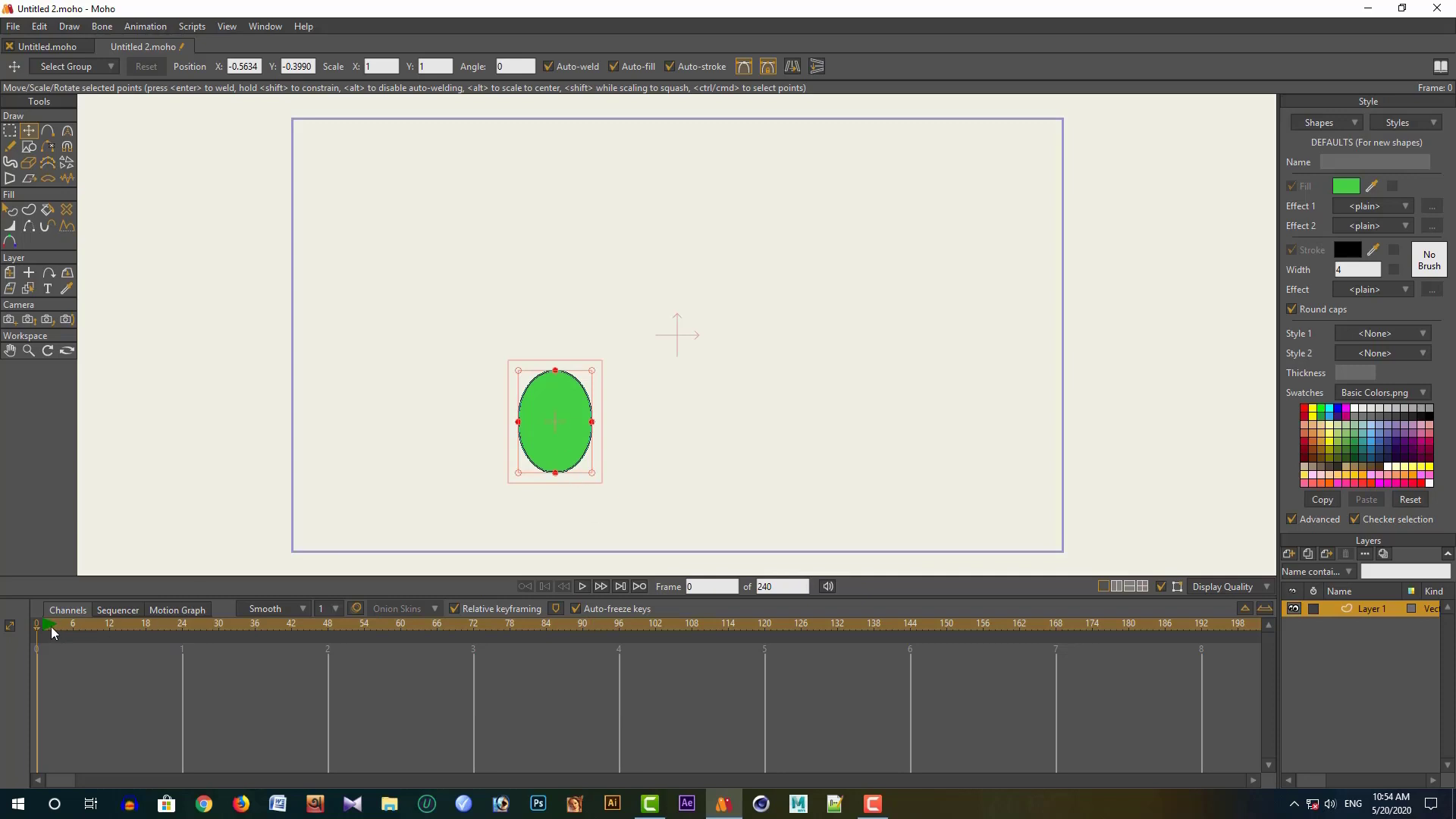
# - Move the timeline to frame 1 and look over the display quality options
pyautogui.moveTo(38, 630)
pyautogui.mouseDown()
pyautogui.moveTo(340, 648)
pyautogui.moveTo(265, 652)
pyautogui.moveTo(406, 666)
pyautogui.moveTo(44, 634)
pyautogui.mouseUp()
pyautogui.click(719, 586)
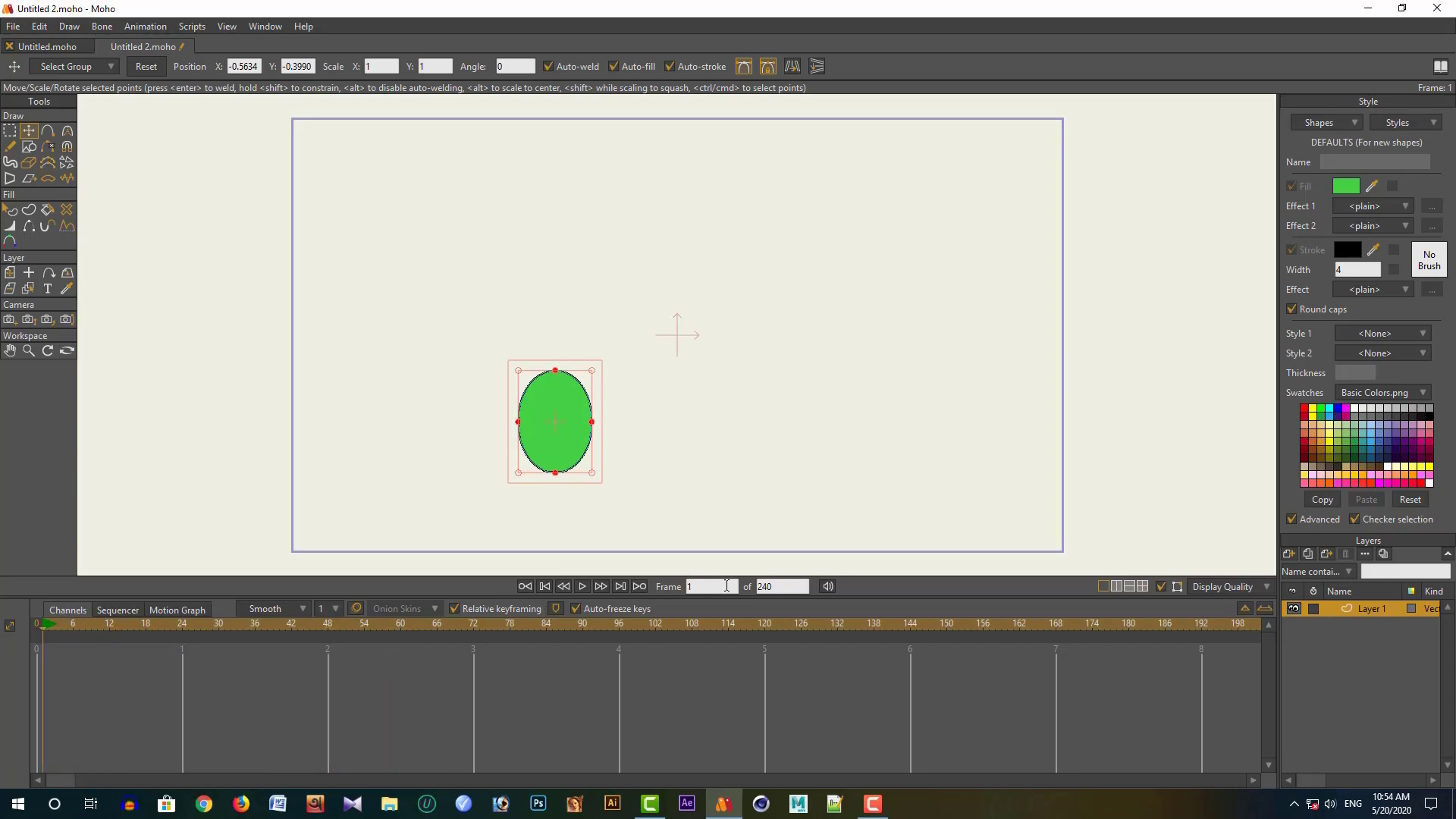
pyautogui.moveTo(781, 588); pyautogui.dragTo(744, 586)
pyautogui.click(1225, 585)
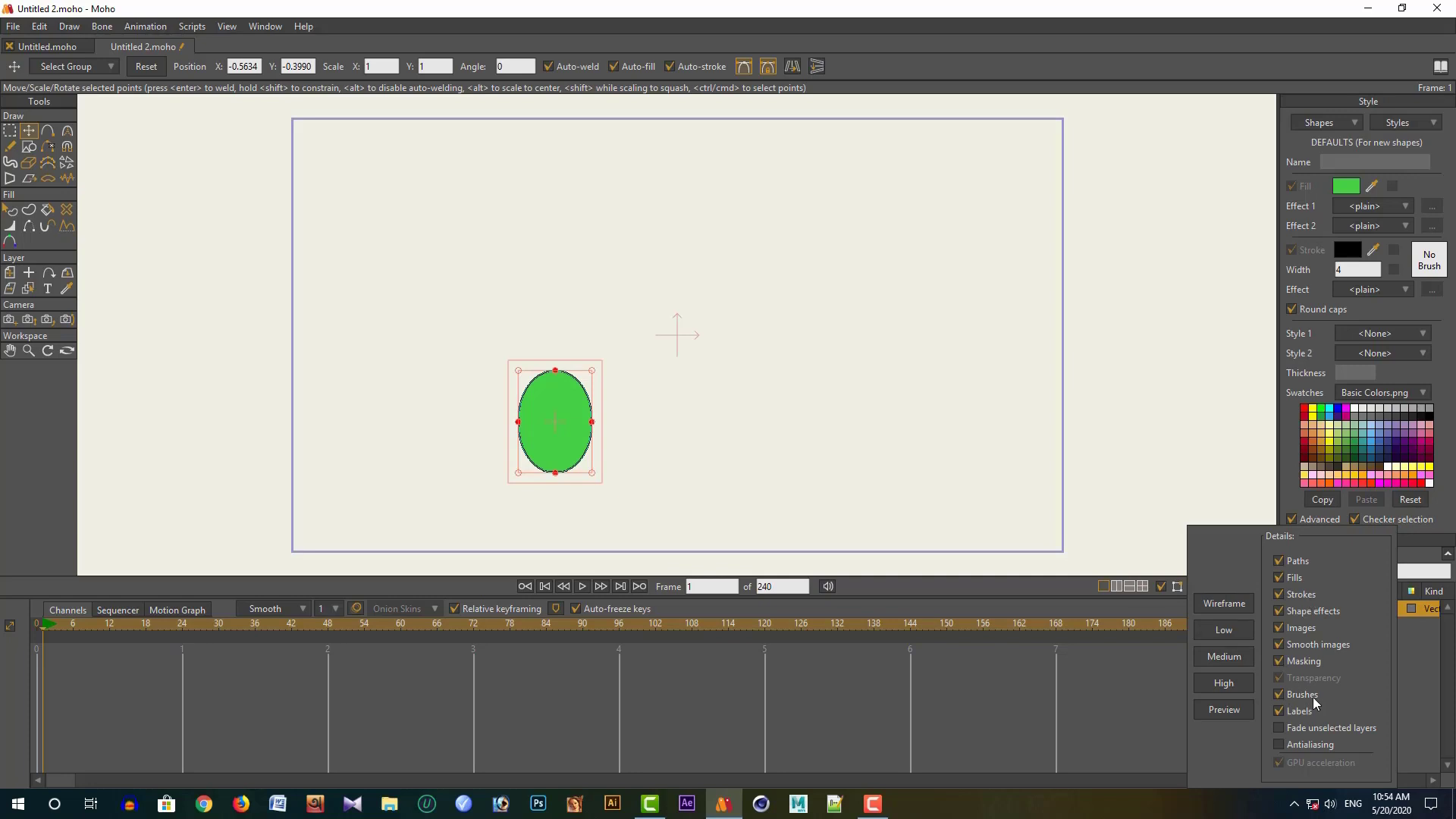
pyautogui.click(686, 451)
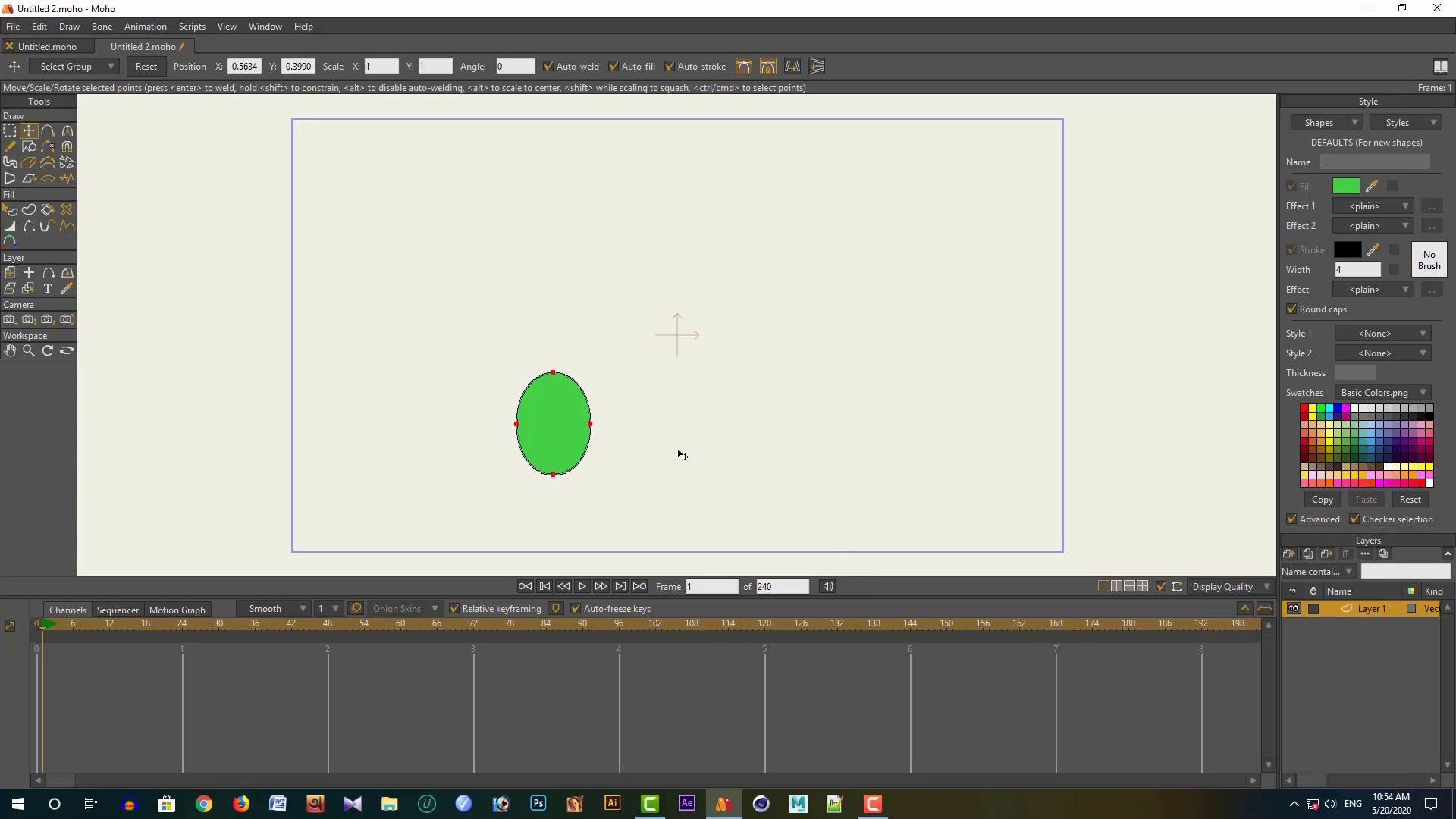
# - Keyframe the green oval at frame 1 in its starting position, X -0.5634, Y -0.3990
pyautogui.moveTo(591, 422); pyautogui.dragTo(589, 426)
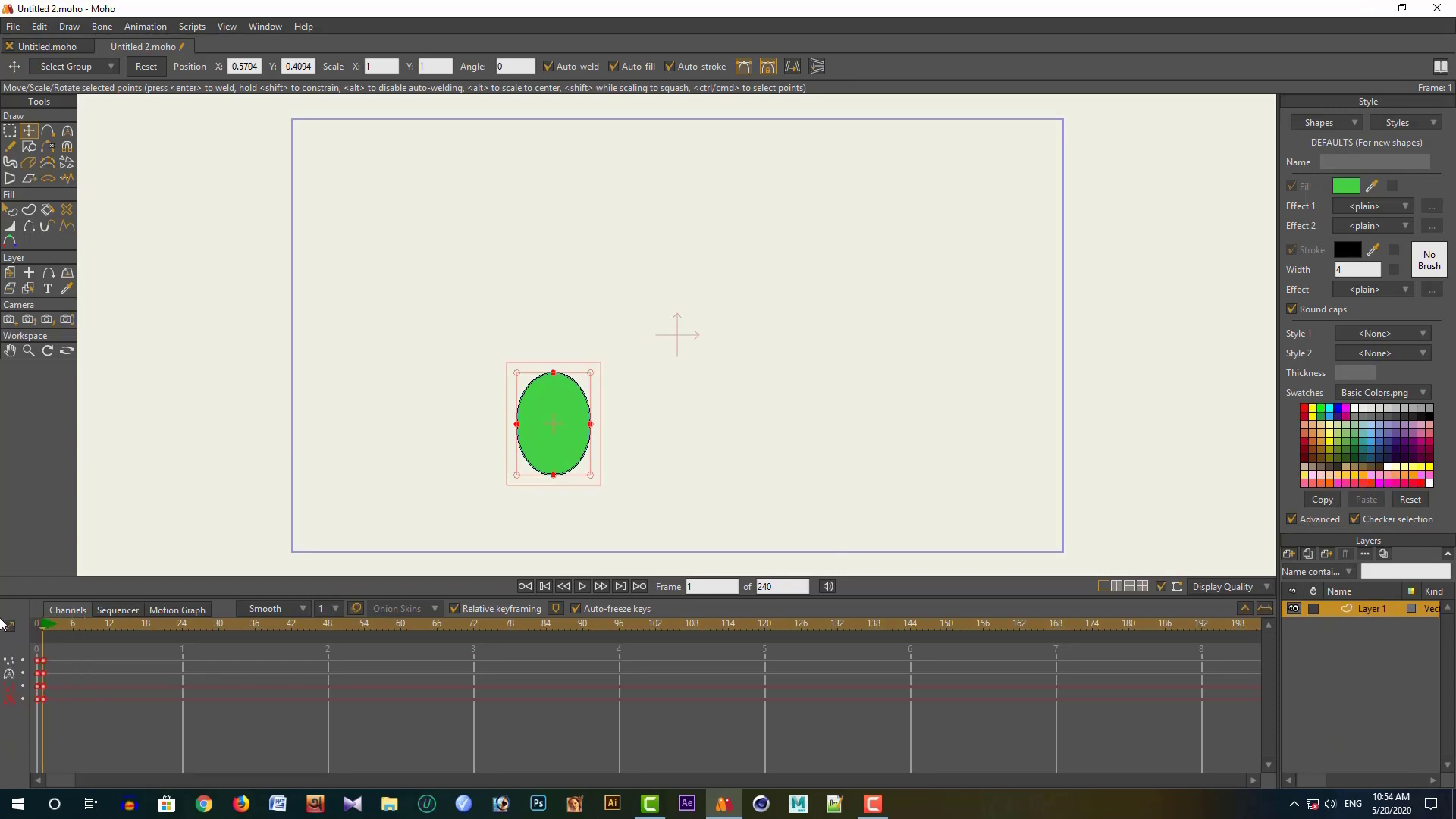
pyautogui.hotkey('ctrl', 'z')
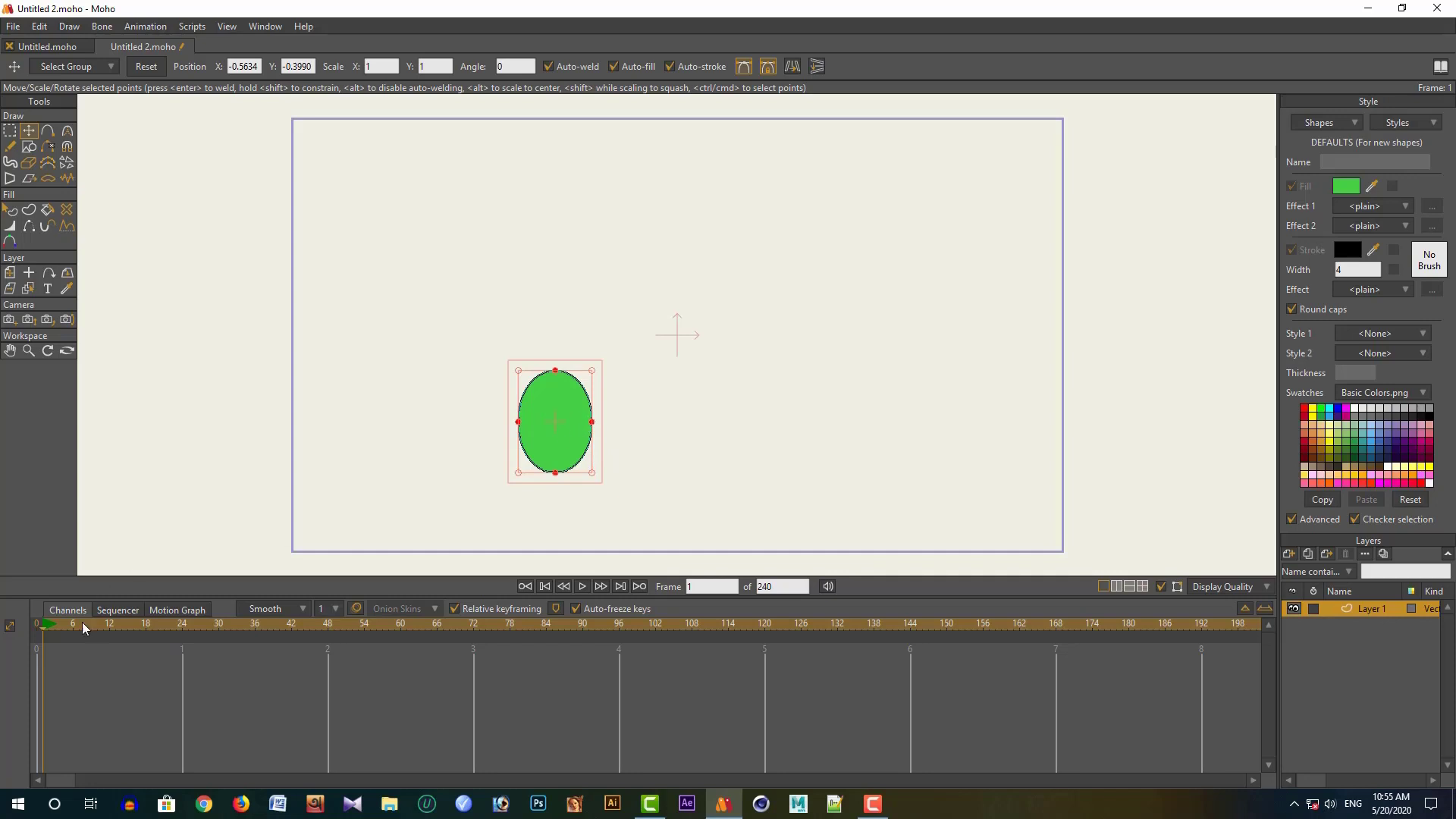
pyautogui.moveTo(47, 626)
pyautogui.mouseDown()
pyautogui.moveTo(71, 626)
pyautogui.moveTo(44, 631)
pyautogui.mouseUp()
pyautogui.click(705, 586)
pyautogui.click(556, 430)
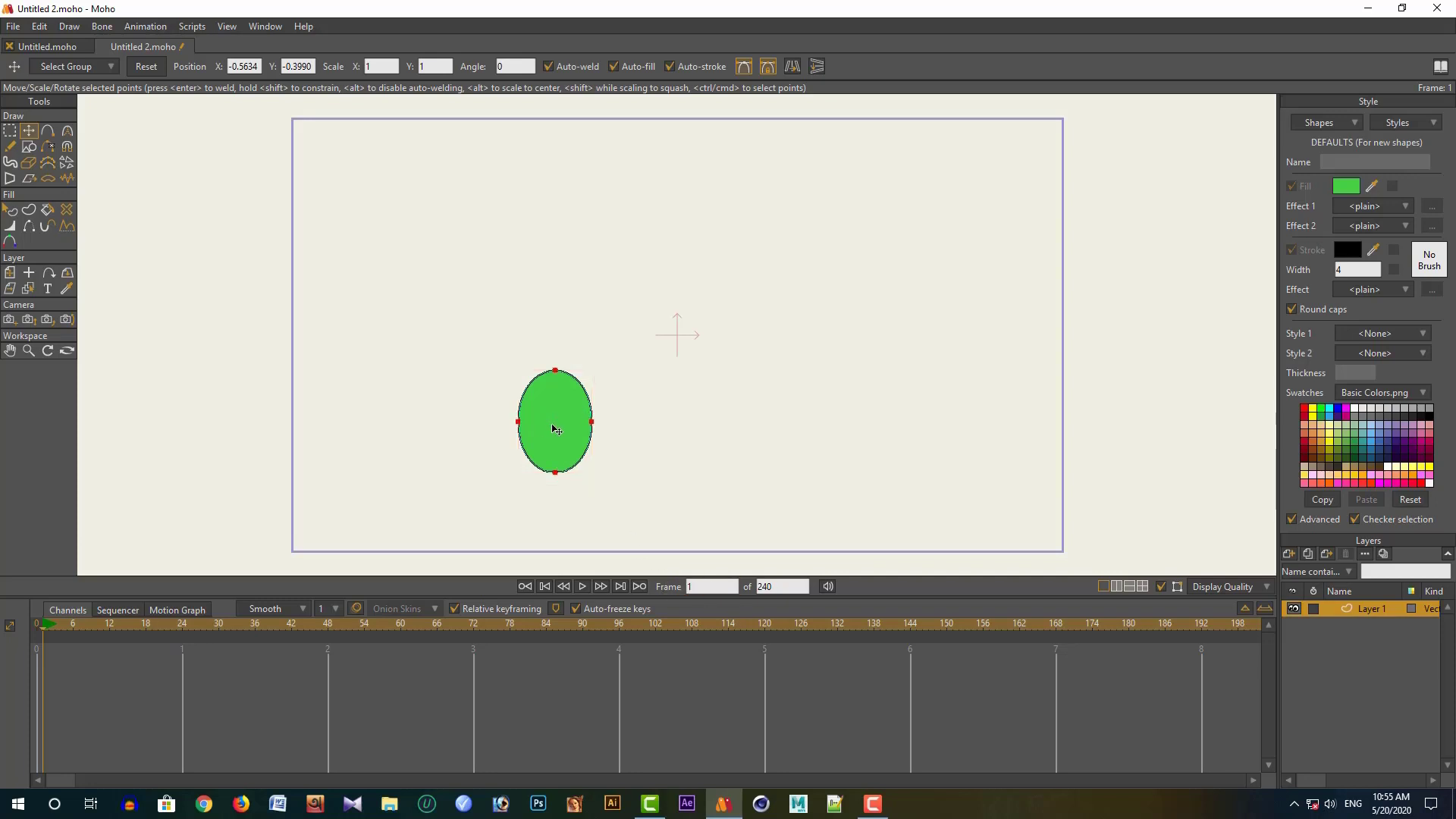
pyautogui.click(556, 430)
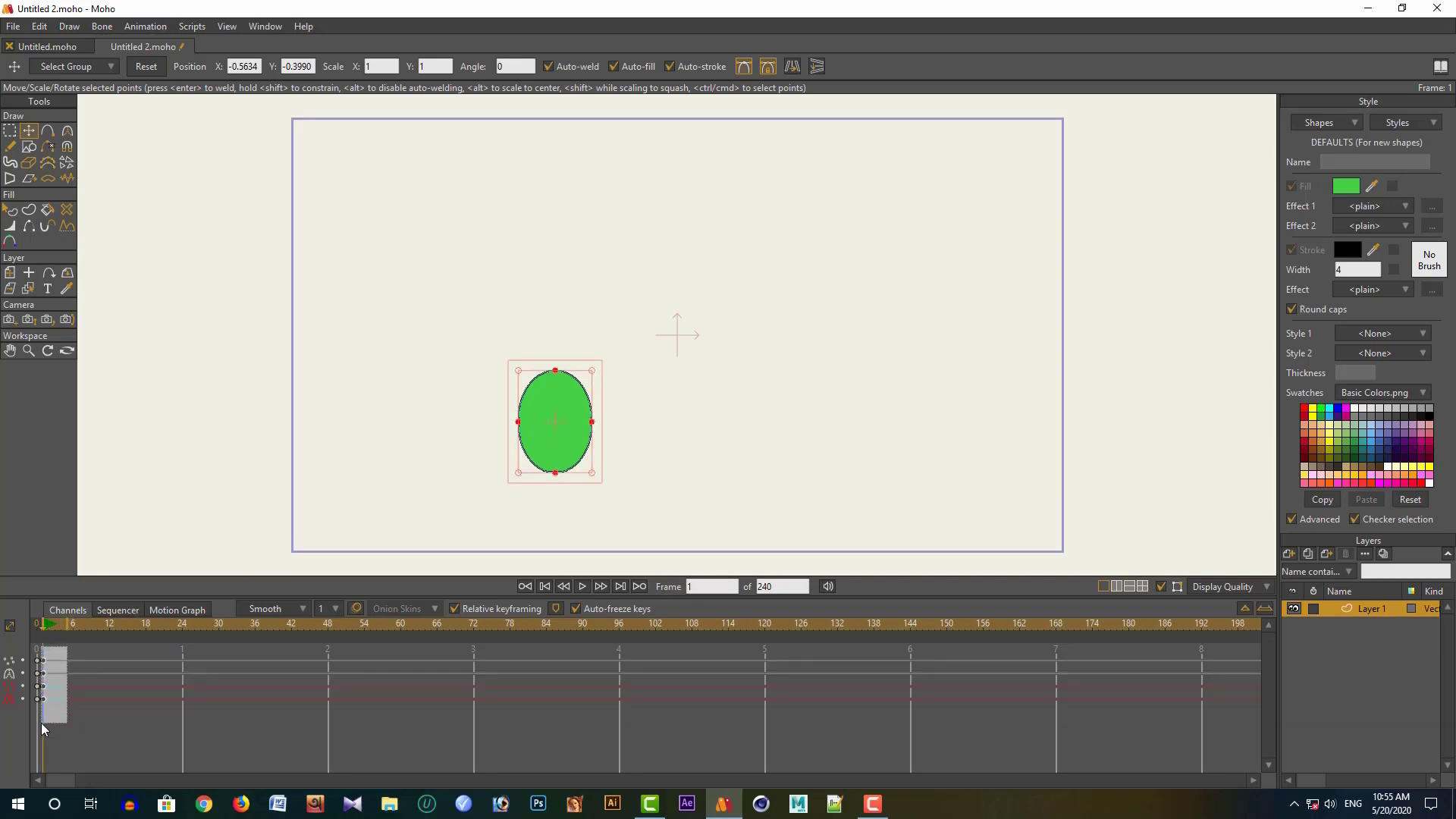
pyautogui.moveTo(41, 722); pyautogui.dragTo(41, 721)
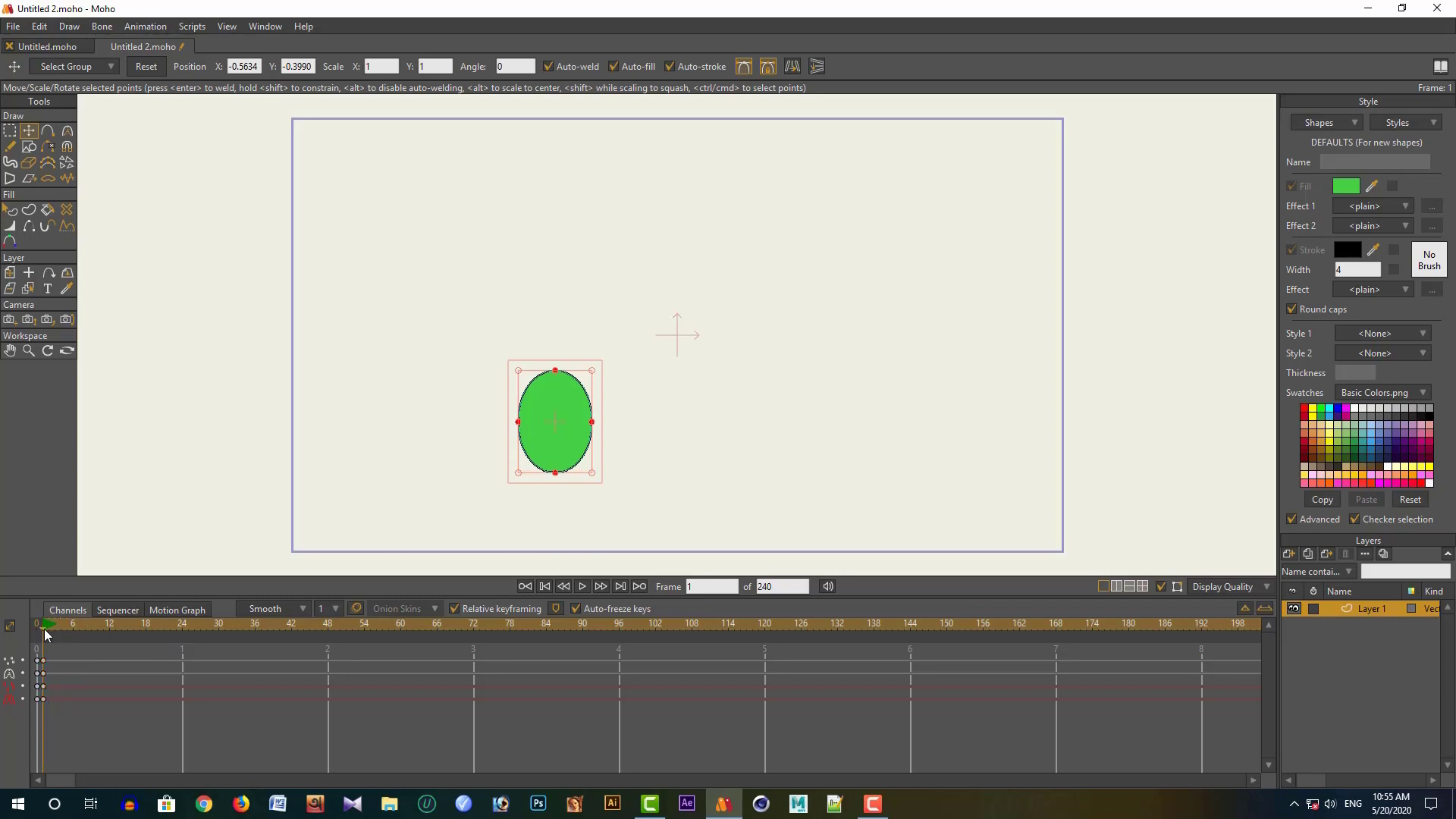
# - Animate the oval by moving it to X -0.5249, Y 0.4864 at frame 12 and X 1.6378, Y 0.3185 at frame 24
pyautogui.moveTo(67, 628); pyautogui.dragTo(110, 626)
pyautogui.moveTo(566, 430); pyautogui.dragTo(569, 240)
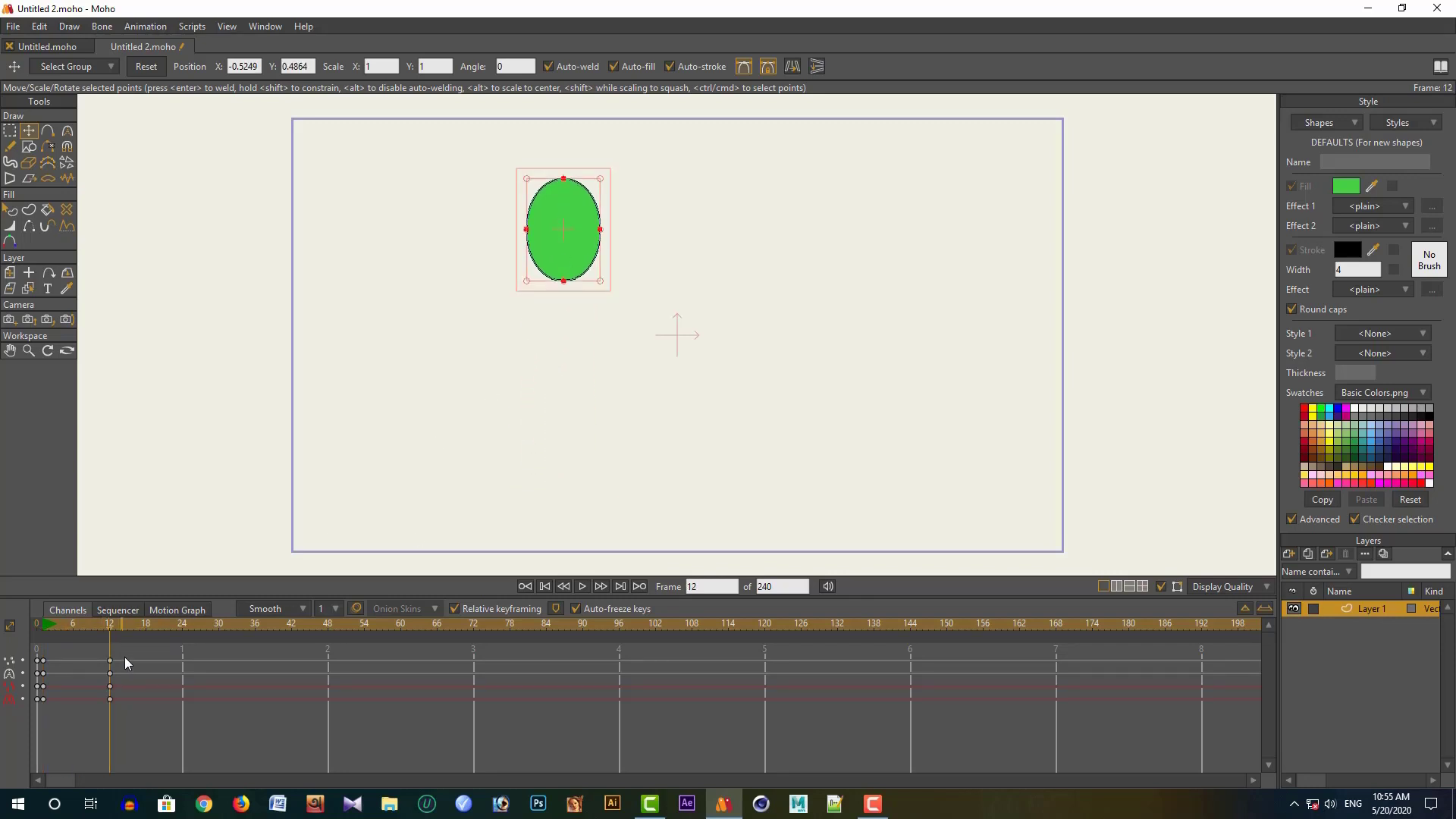
pyautogui.moveTo(98, 717); pyautogui.dragTo(98, 715)
pyautogui.moveTo(110, 628); pyautogui.dragTo(182, 637)
pyautogui.moveTo(565, 235); pyautogui.dragTo(1034, 274)
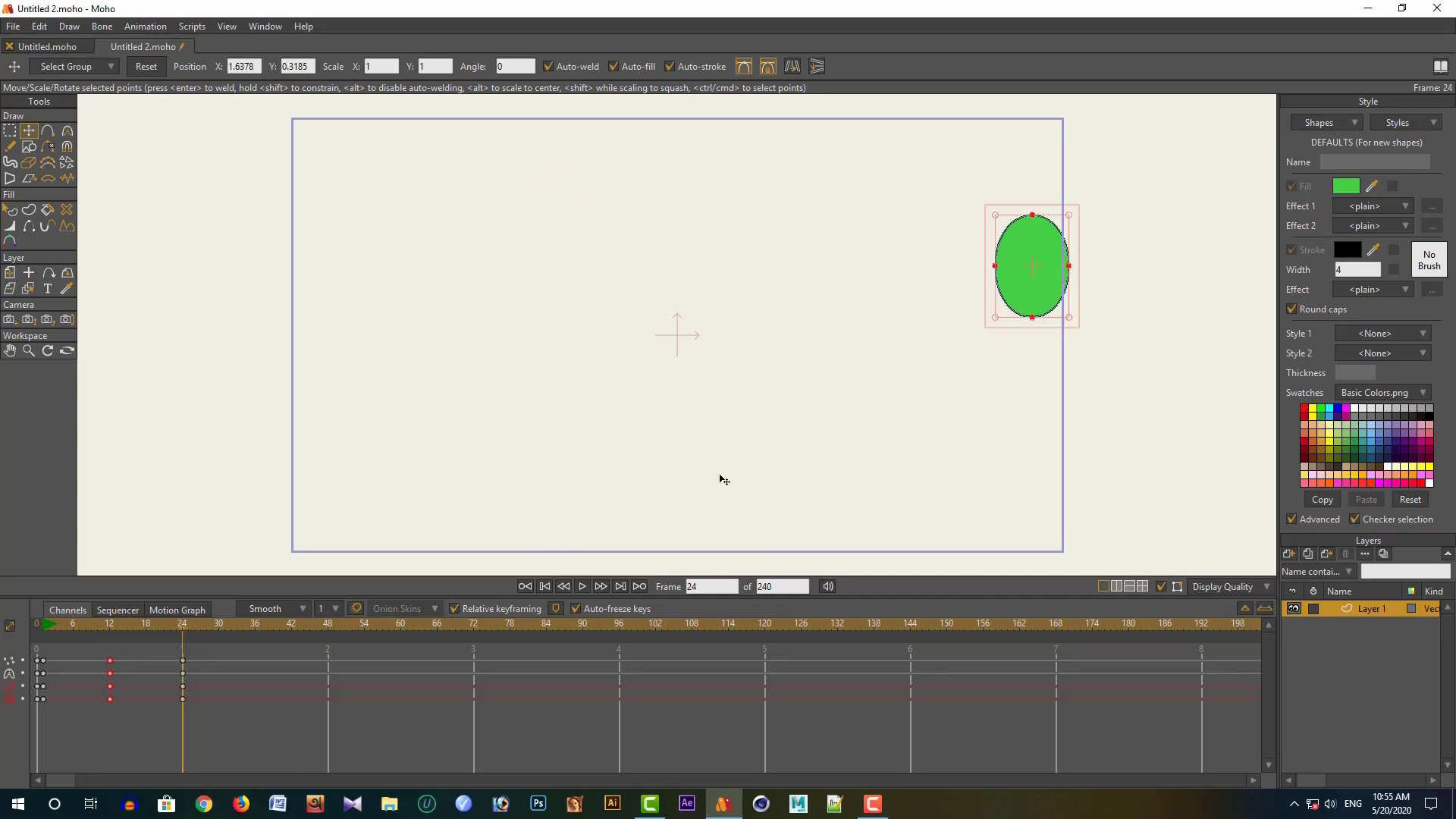
# - Return the timeline to frame 12 and select all of the oval's keyframes
pyautogui.moveTo(221, 646); pyautogui.dragTo(170, 739)
pyautogui.moveTo(176, 628); pyautogui.dragTo(112, 640)
pyautogui.moveTo(234, 722); pyautogui.dragTo(38, 647)
pyautogui.moveTo(224, 722); pyautogui.dragTo(15, 655)
# - Review the animation export settings and available output formats, then close them without exporting
pyautogui.click(14, 26)
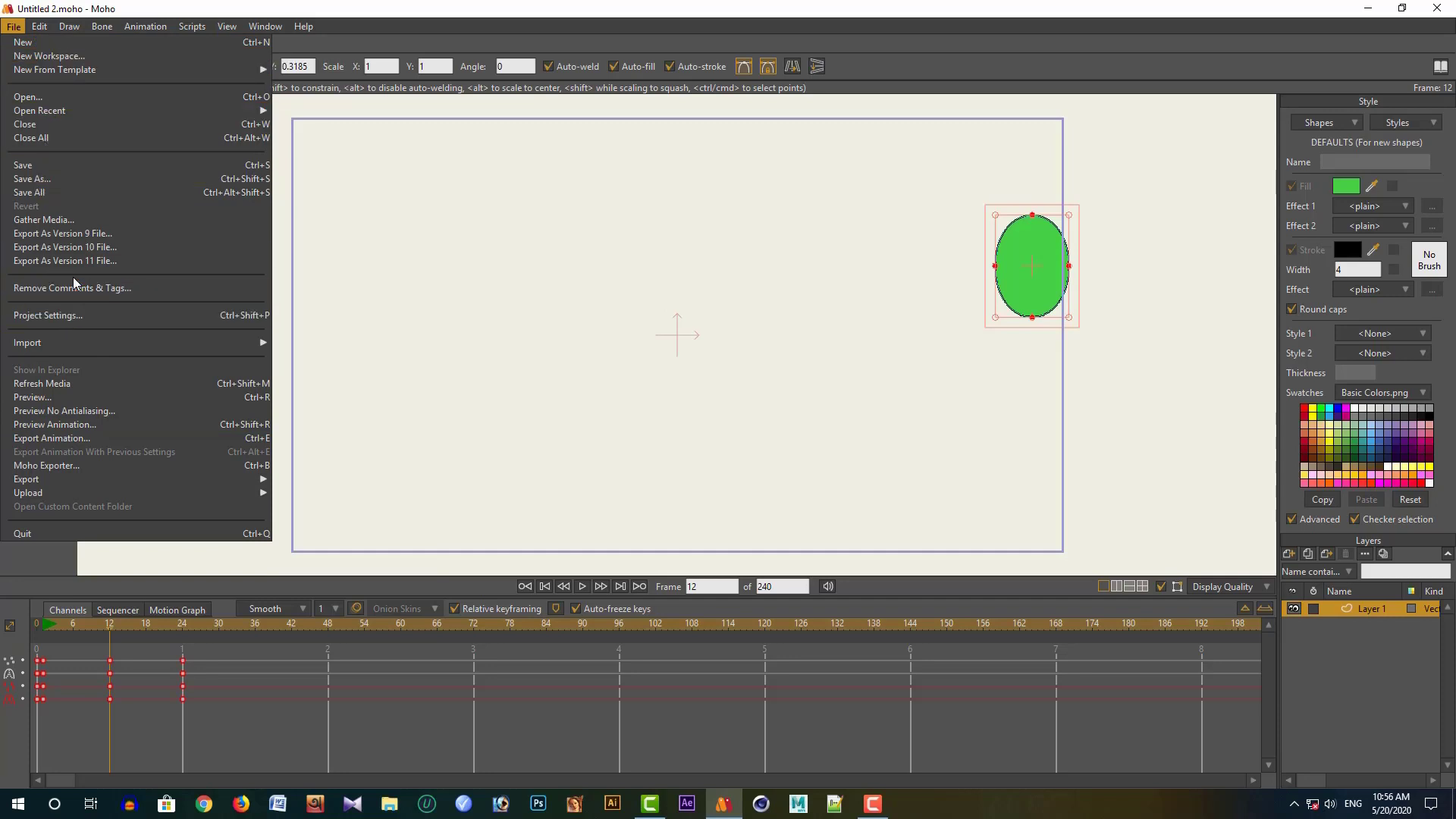
pyautogui.click(62, 440)
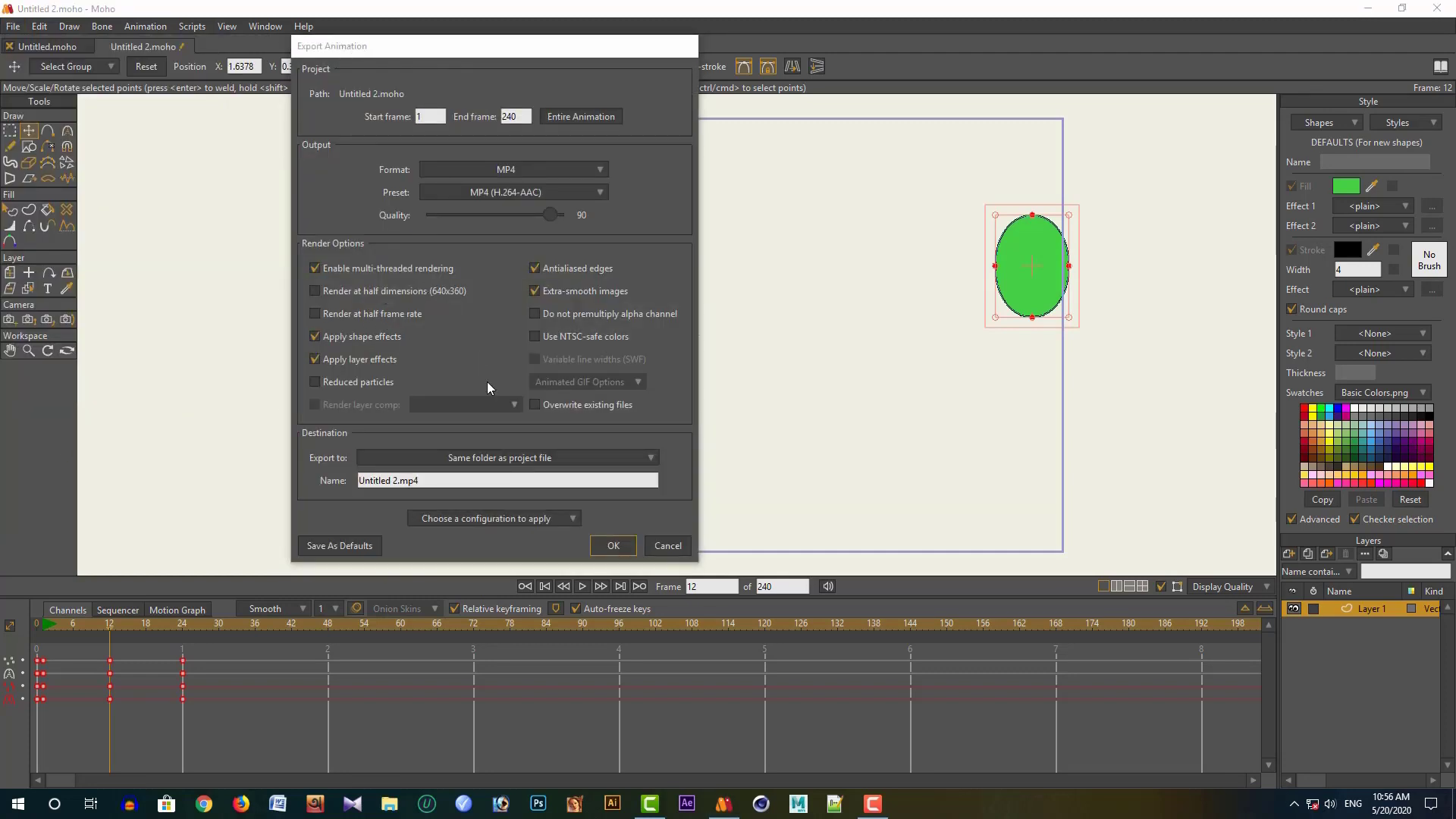
pyautogui.click(531, 165)
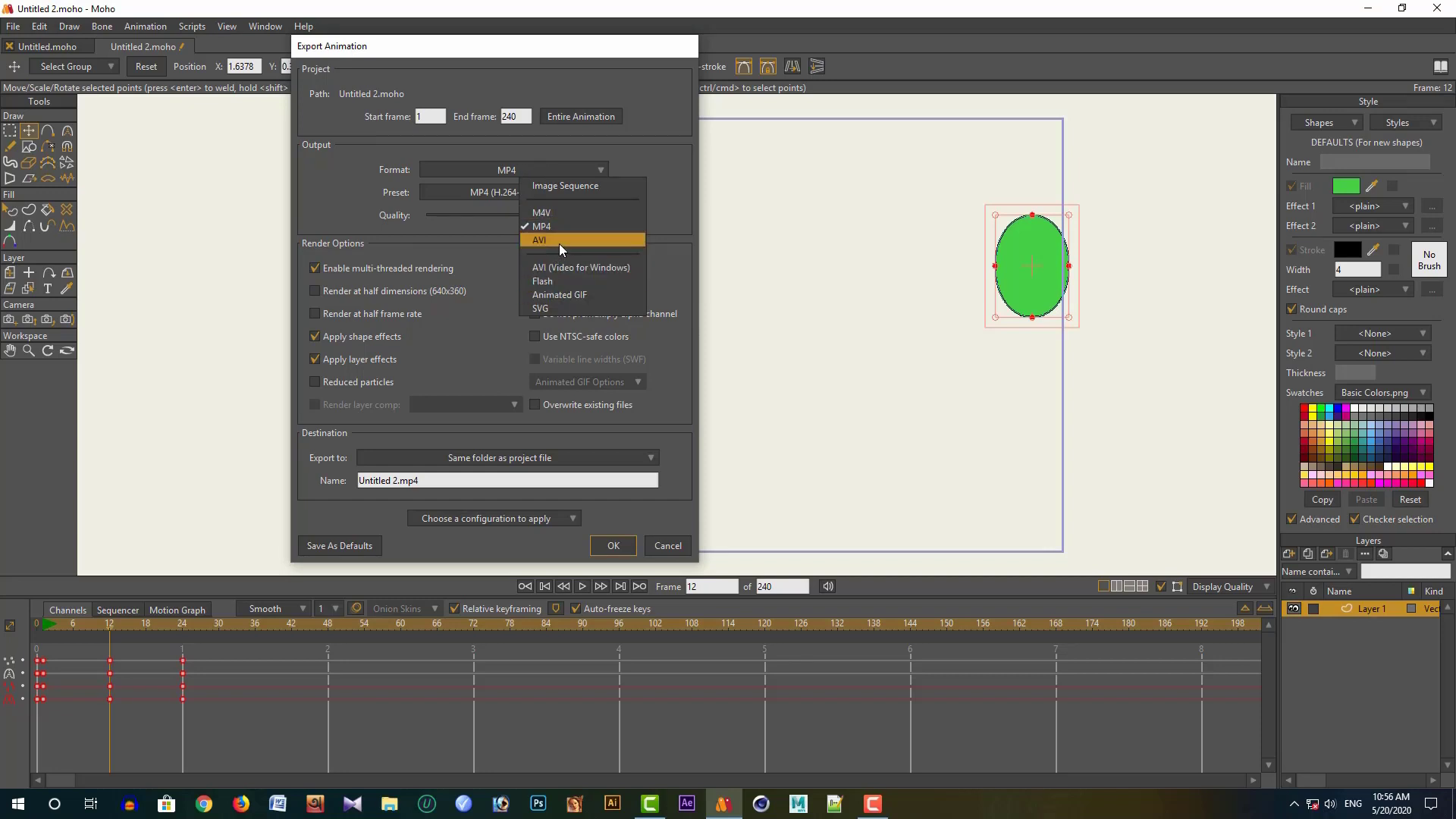
pyautogui.click(462, 246)
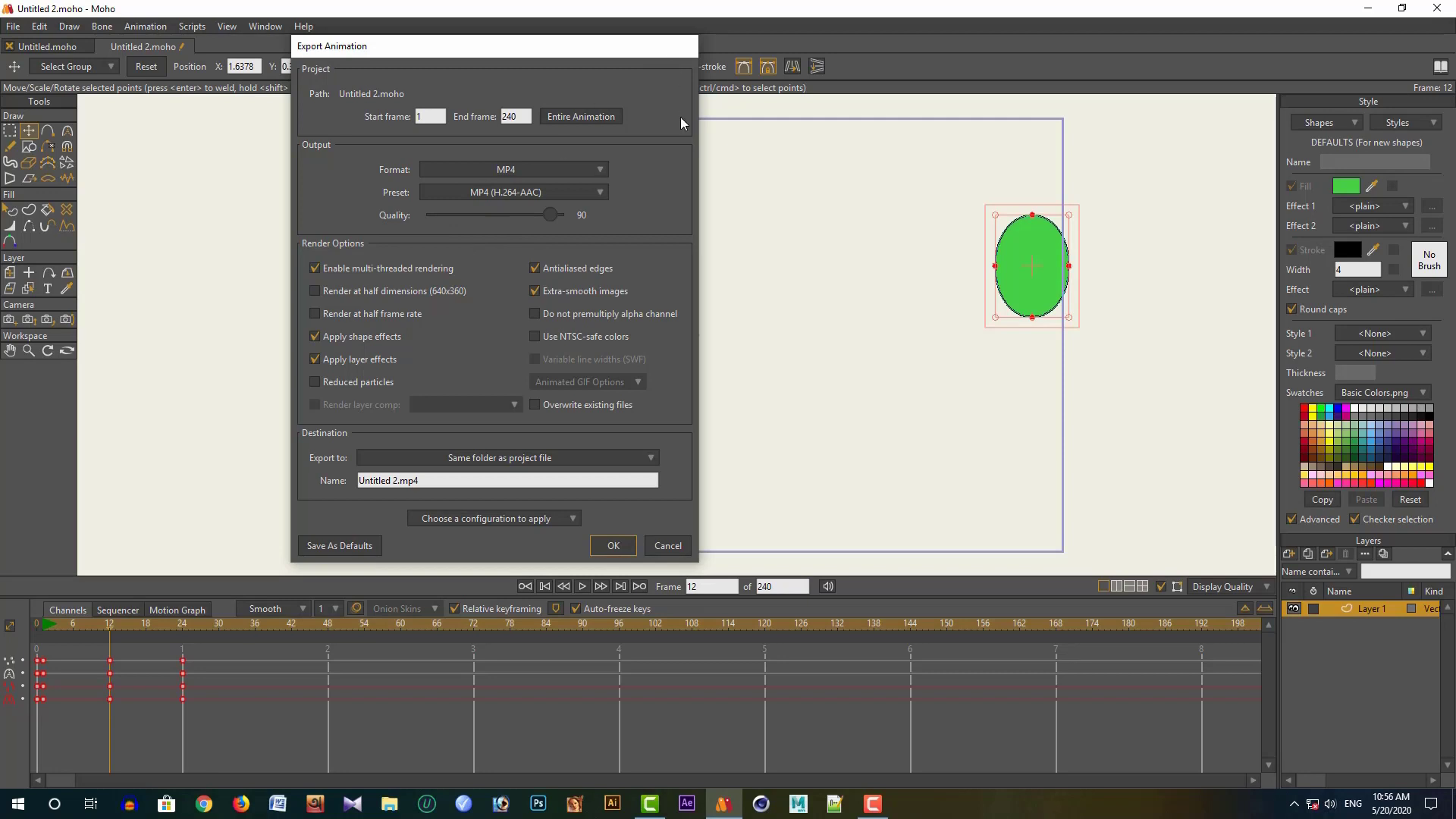
pyautogui.click(669, 545)
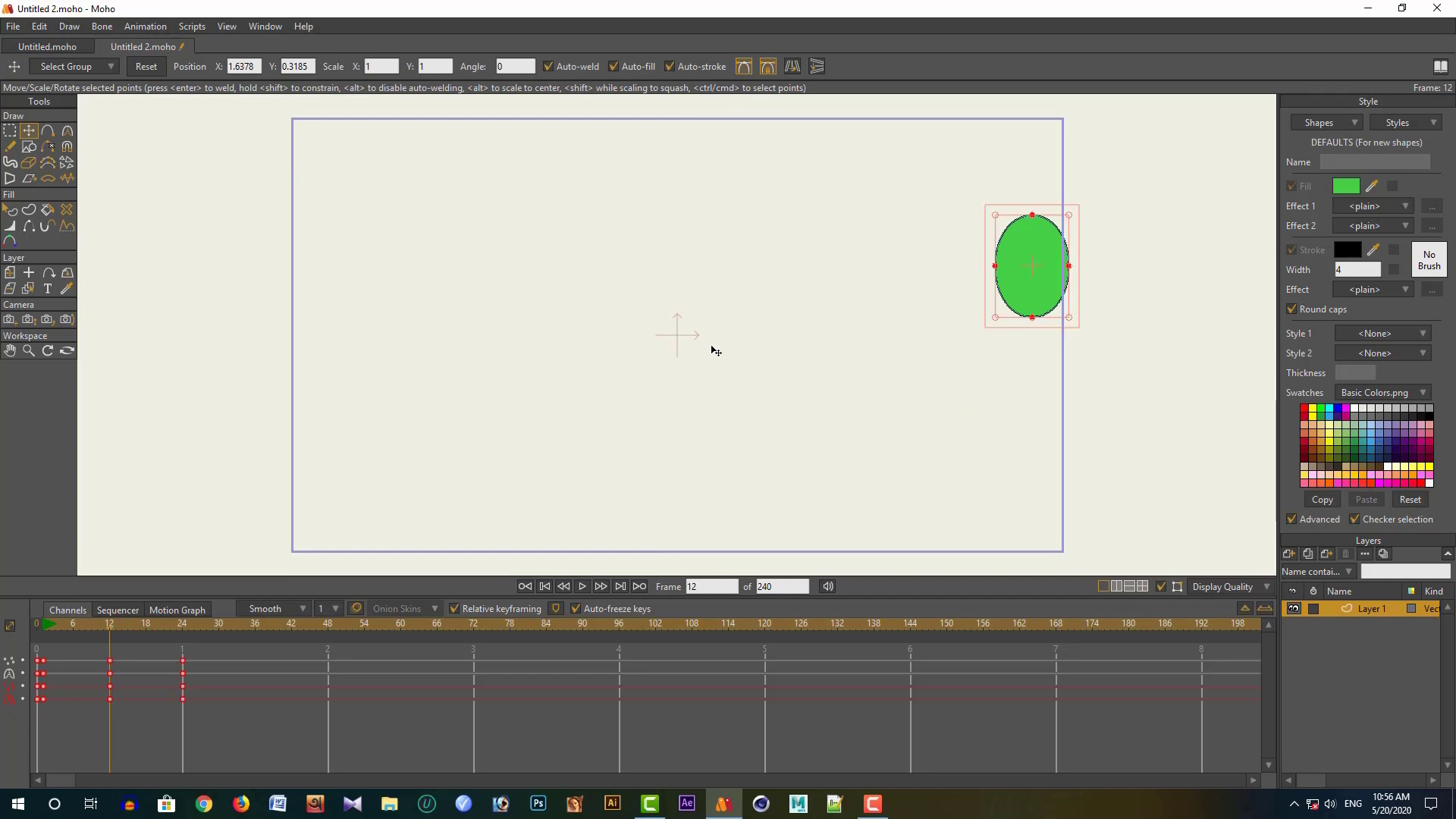
# - Import the body character from Recovered File 2.moho on the Desktop as a Moho object
pyautogui.click(13, 27)
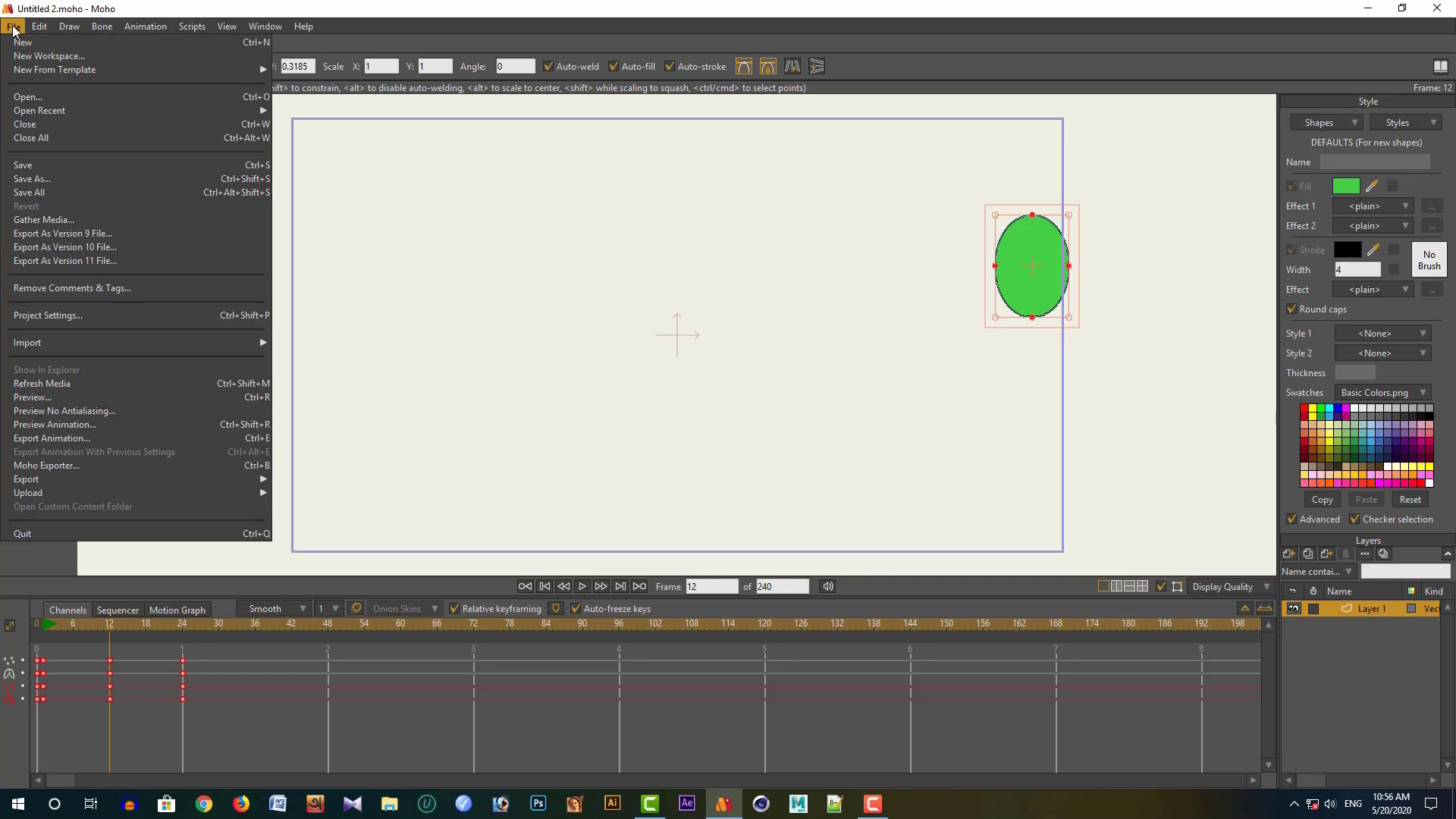
pyautogui.moveTo(25, 348)
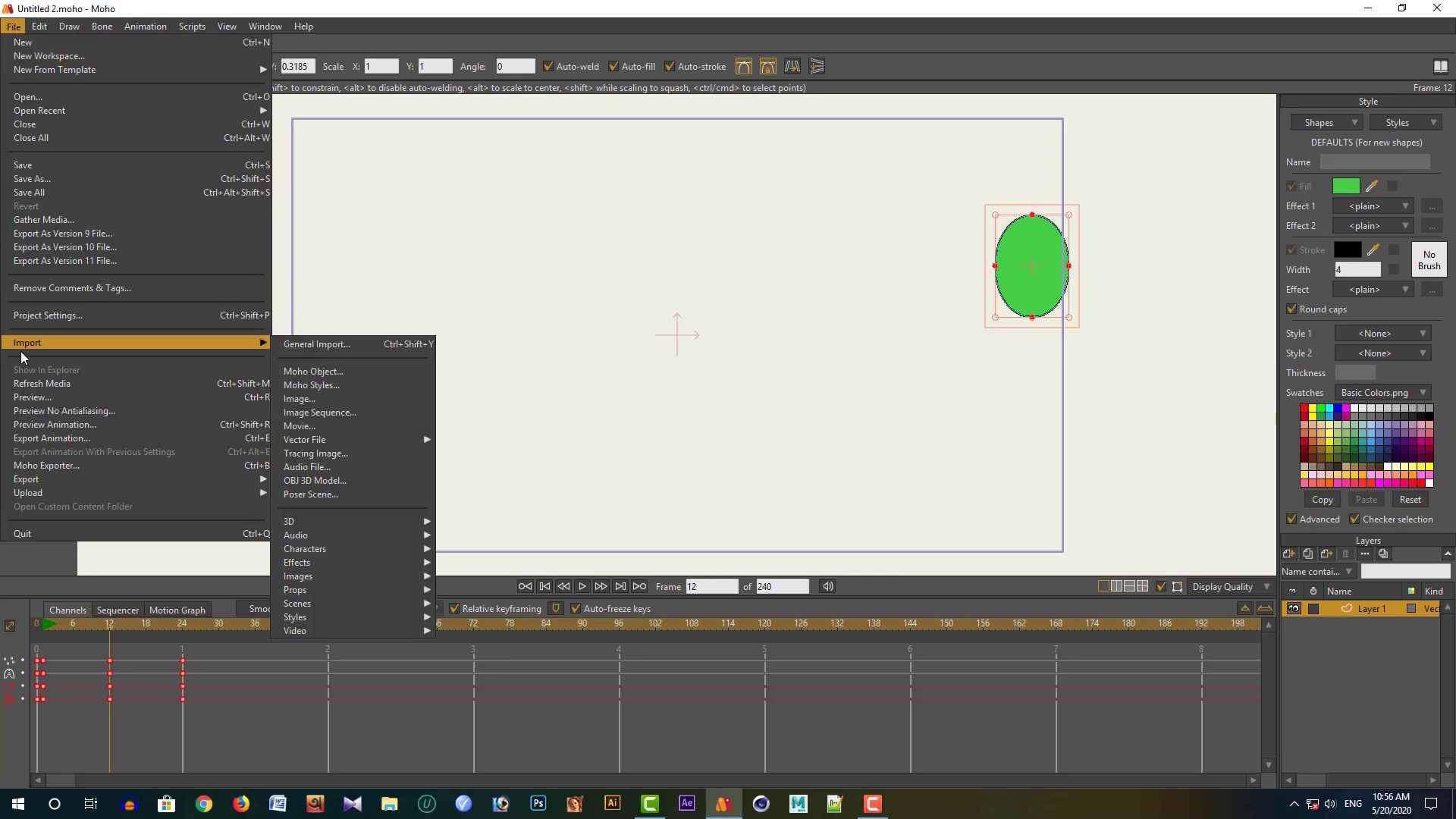
pyautogui.click(357, 370)
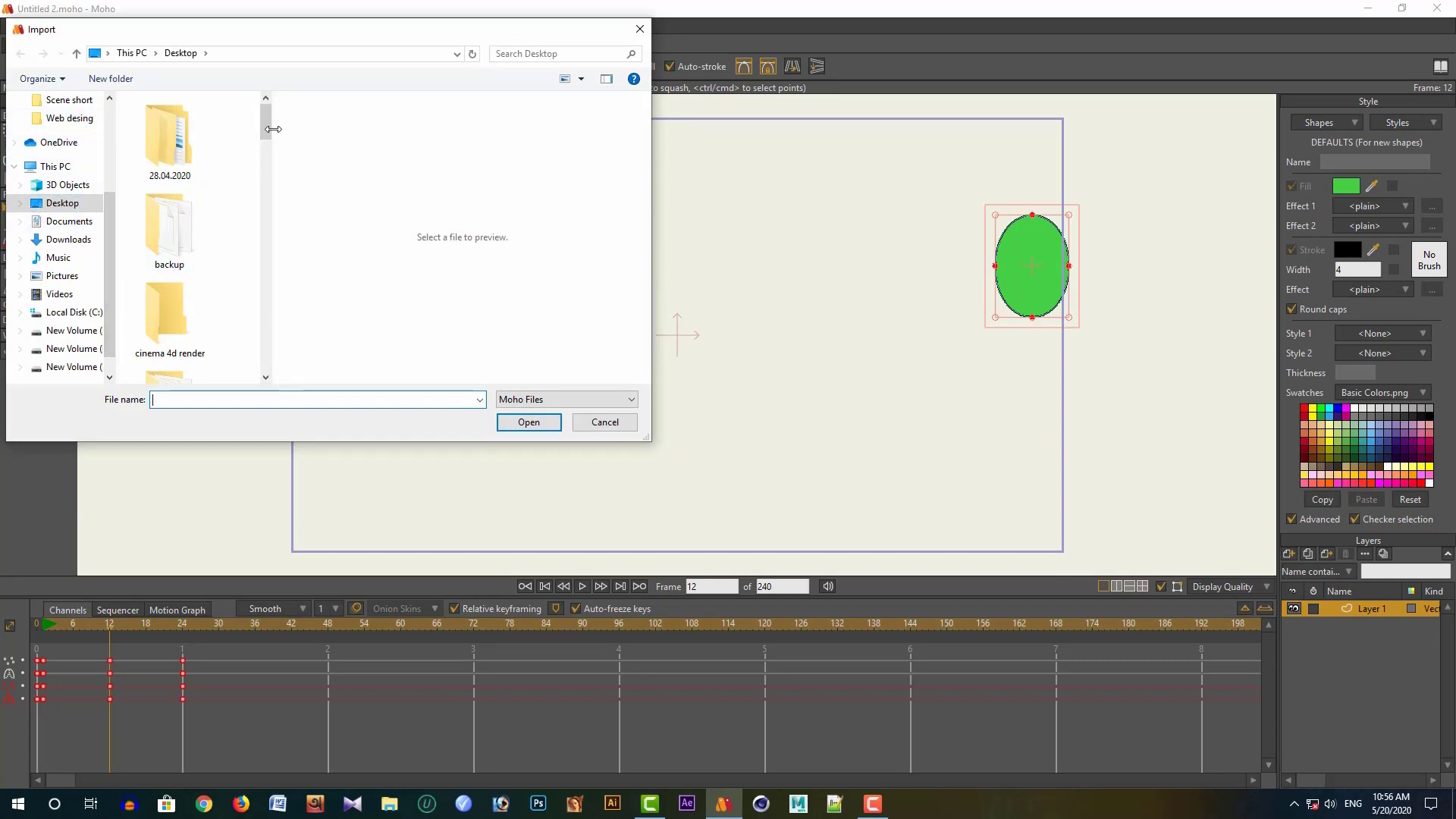
pyautogui.click(52, 202)
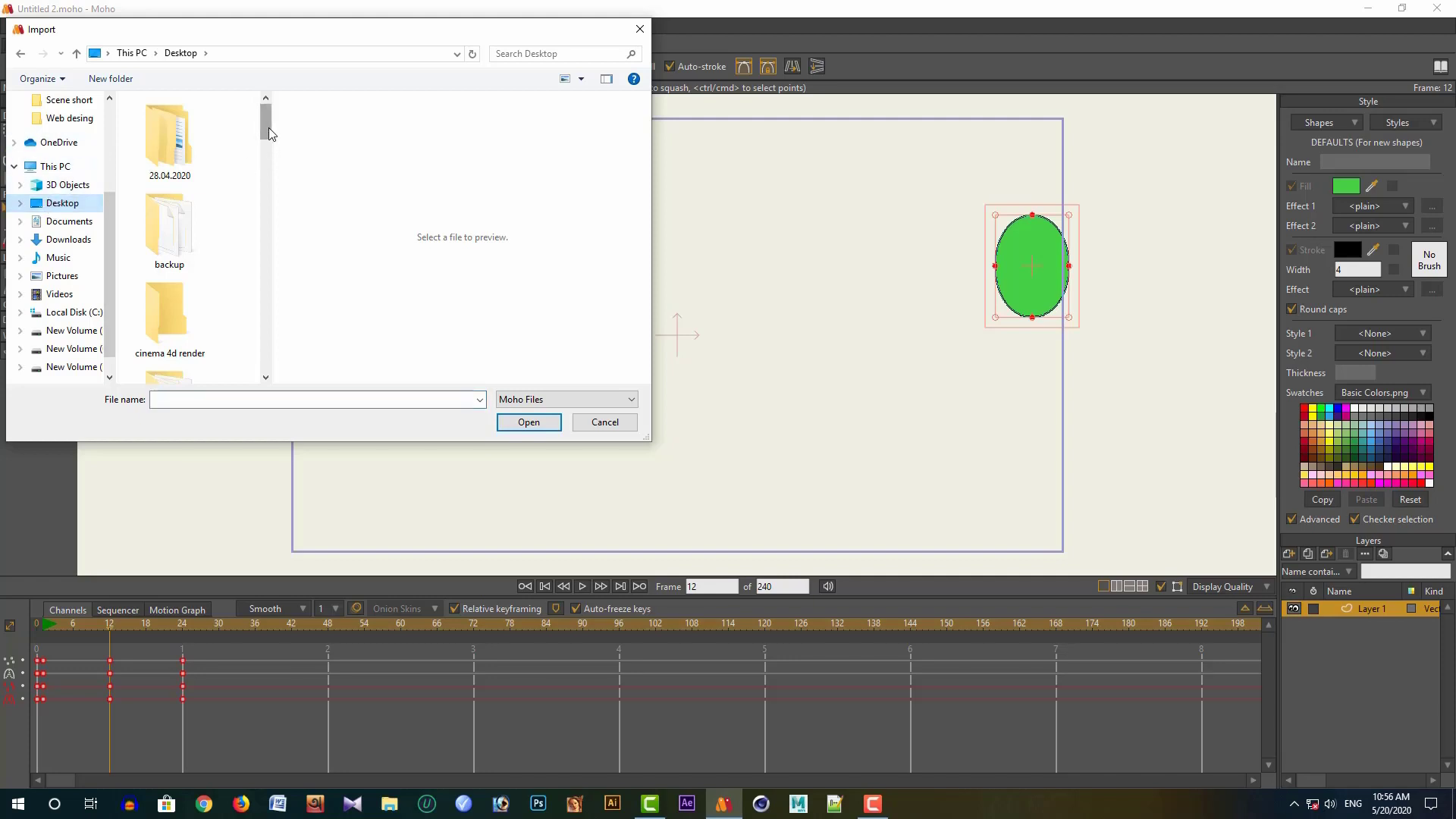
pyautogui.moveTo(269, 133); pyautogui.dragTo(262, 325)
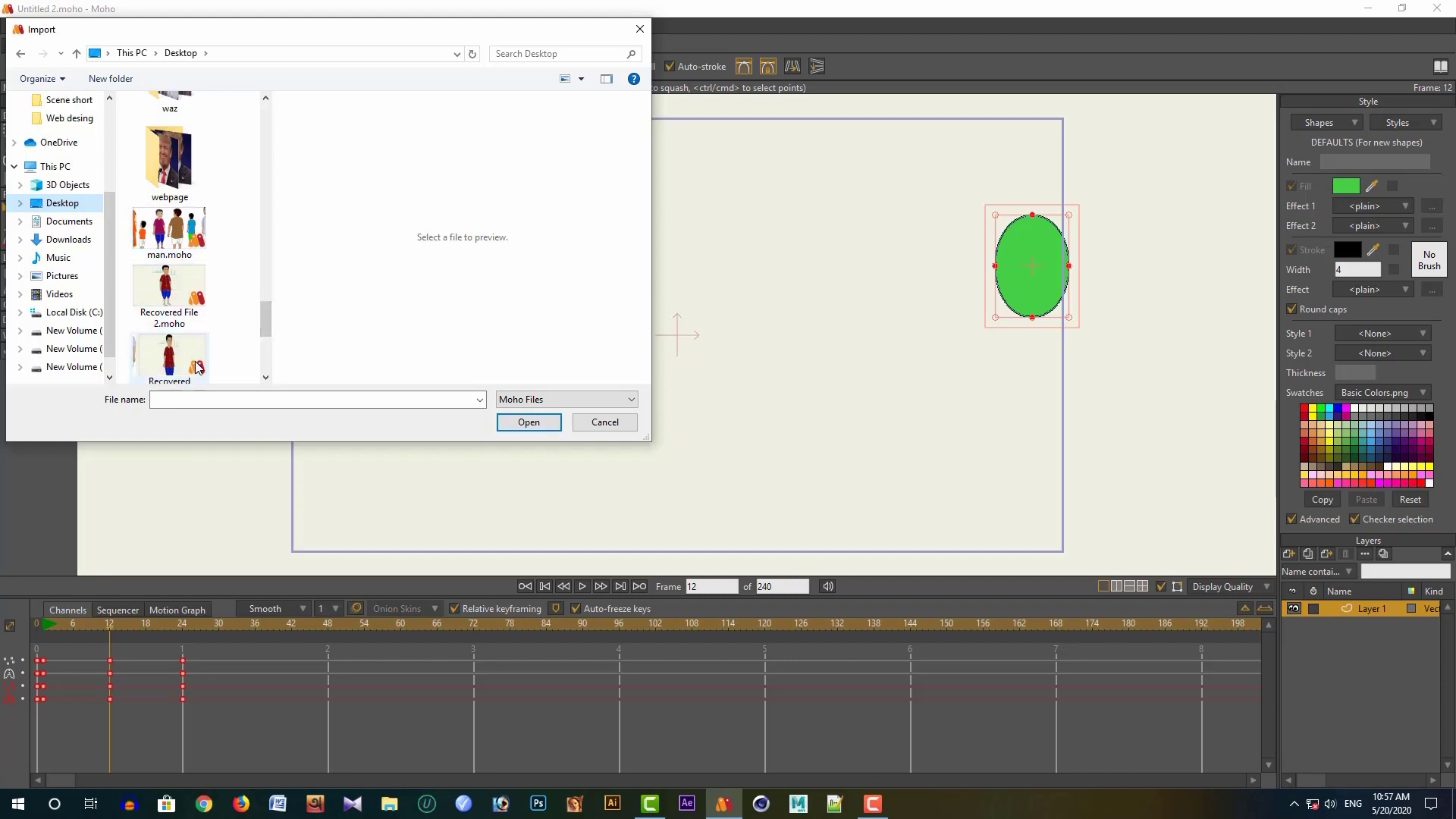
pyautogui.click(168, 295)
pyautogui.click(522, 422)
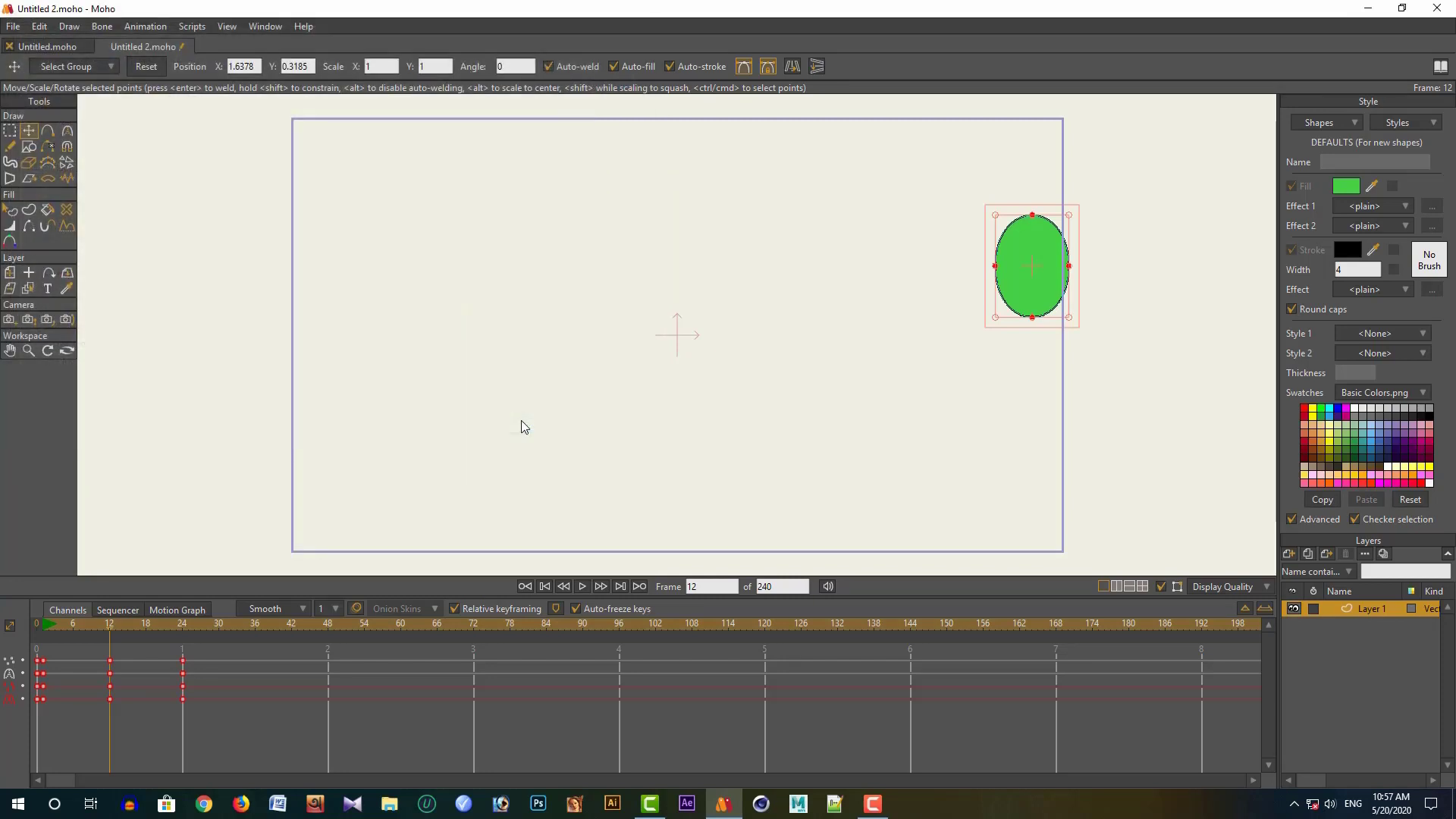
pyautogui.click(923, 531)
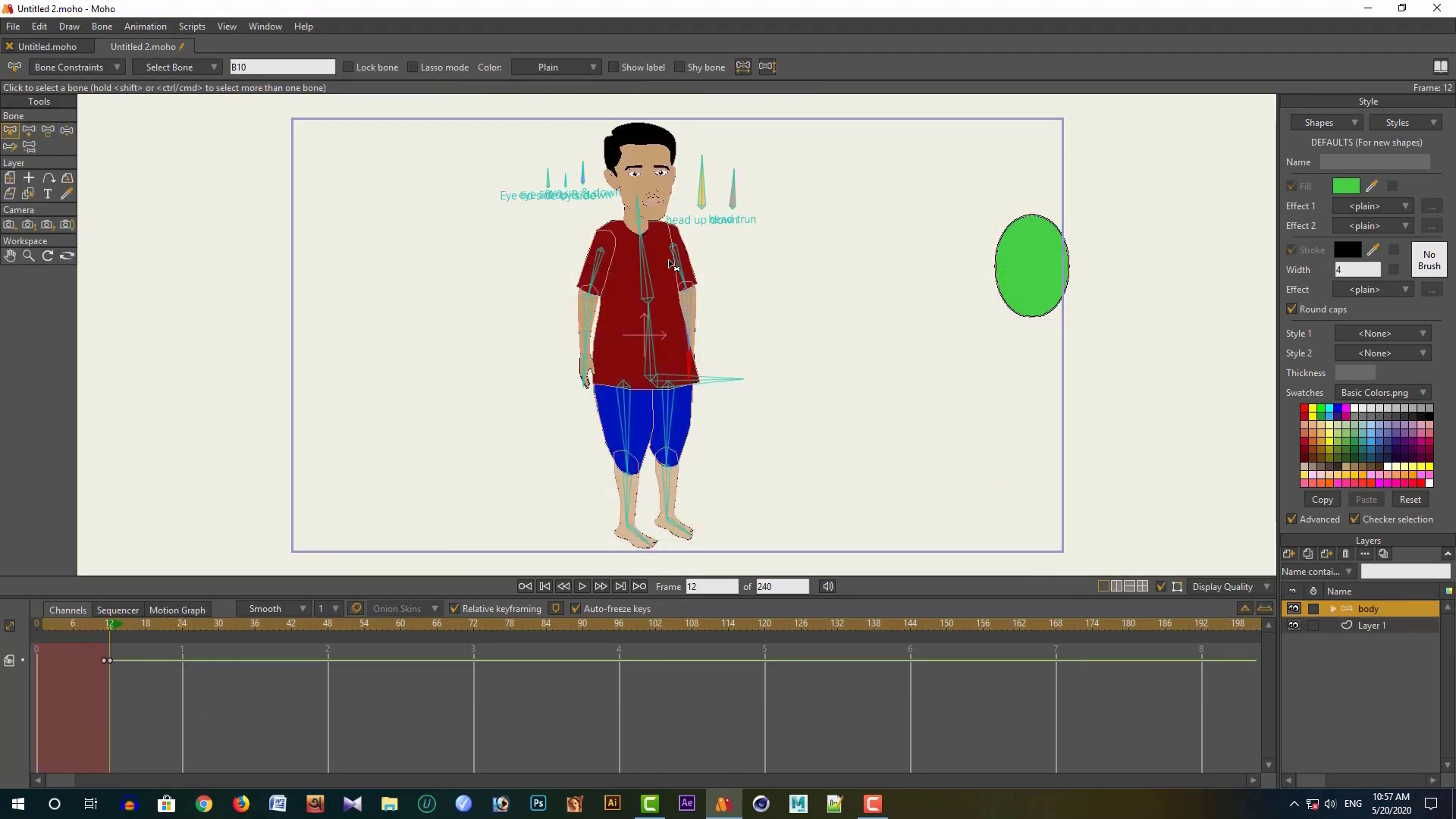
# - Examine the imported character and its bones from the head and face controls down to the feet
pyautogui.scroll(5, 659, 198)
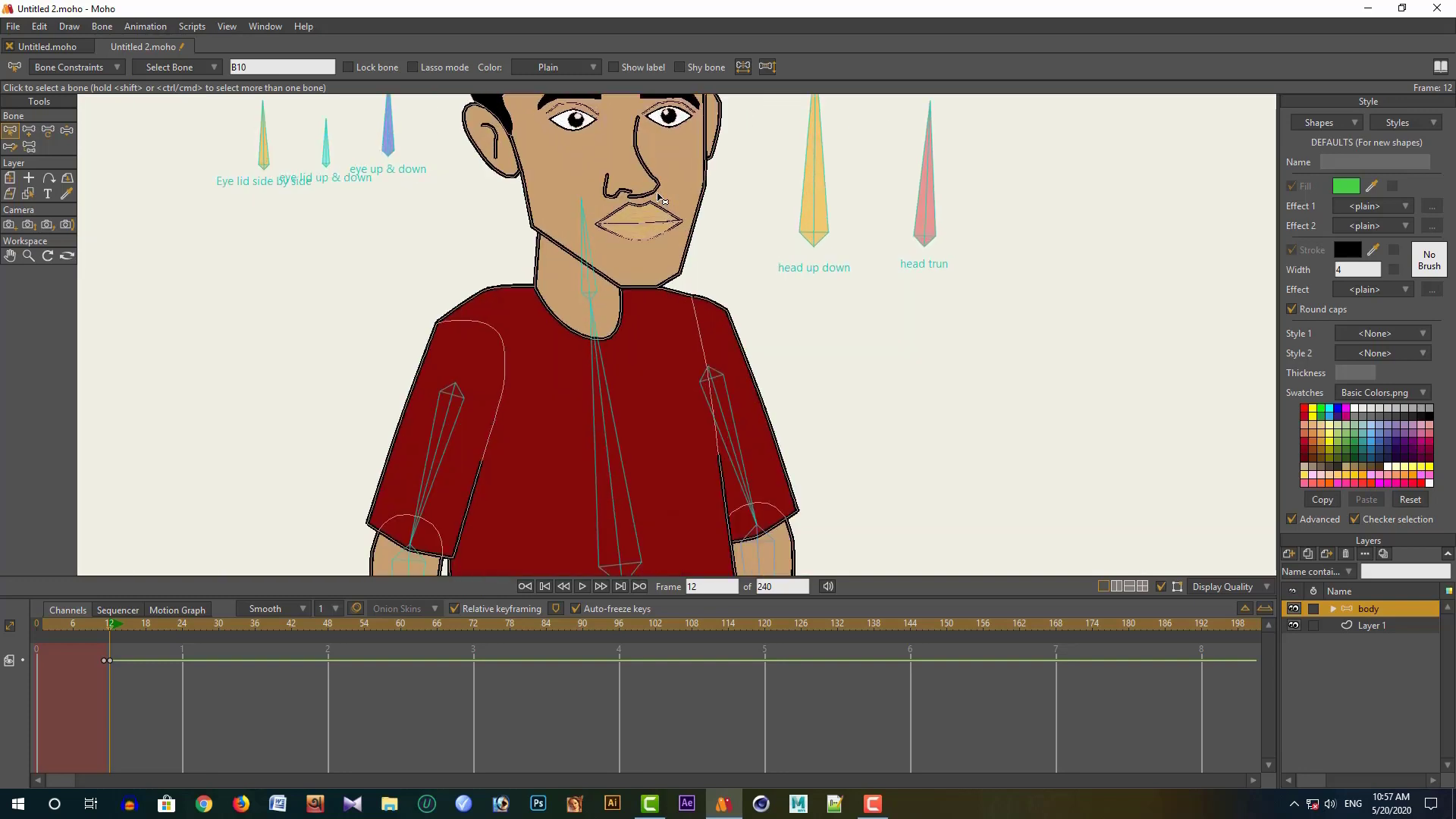
pyautogui.click(10, 256)
pyautogui.moveTo(564, 236); pyautogui.dragTo(560, 391)
pyautogui.scroll(-1, 598, 390)
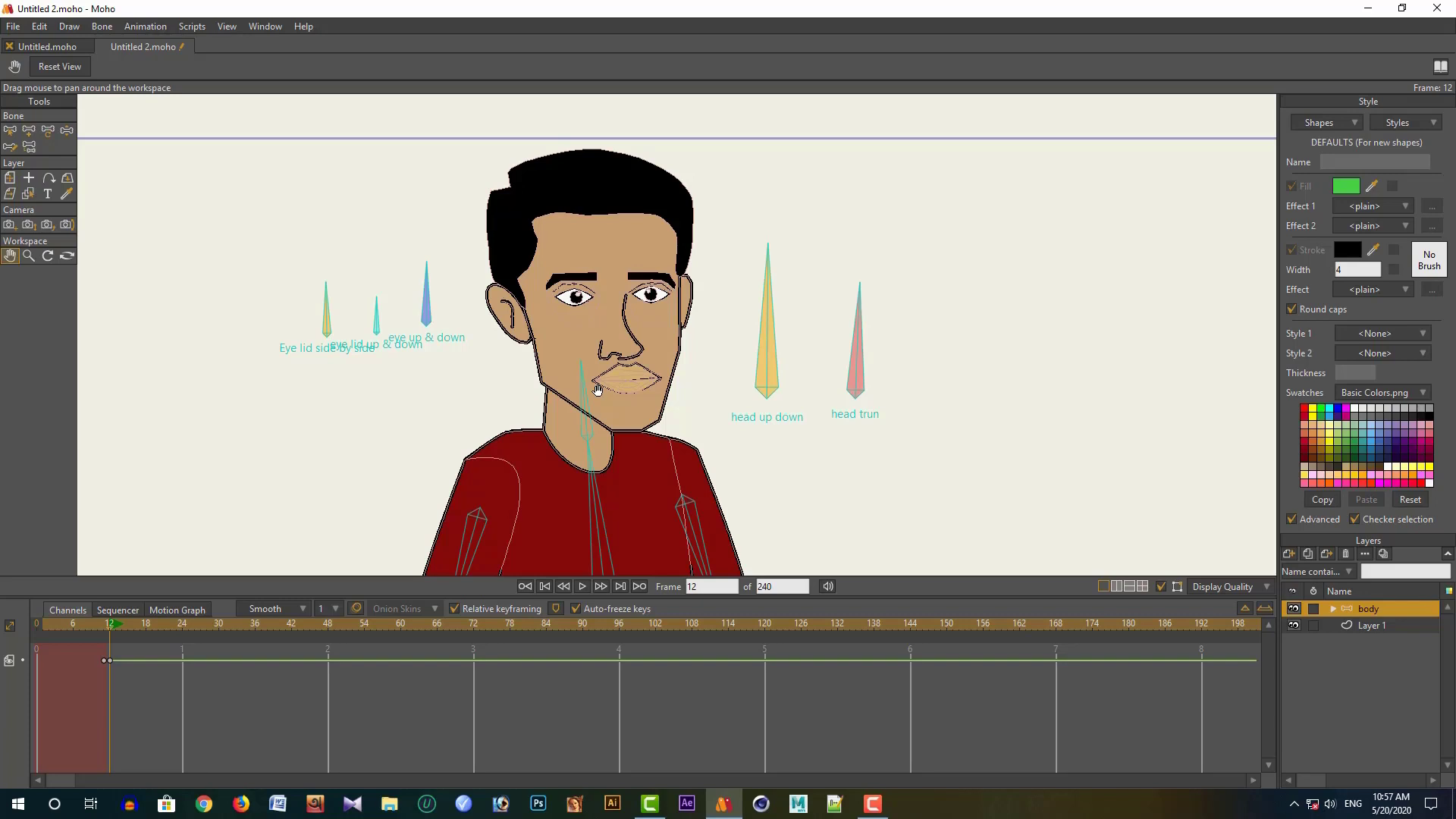
pyautogui.moveTo(662, 489); pyautogui.dragTo(607, 125)
pyautogui.moveTo(627, 367); pyautogui.dragTo(627, 121)
pyautogui.scroll(-2, 637, 225)
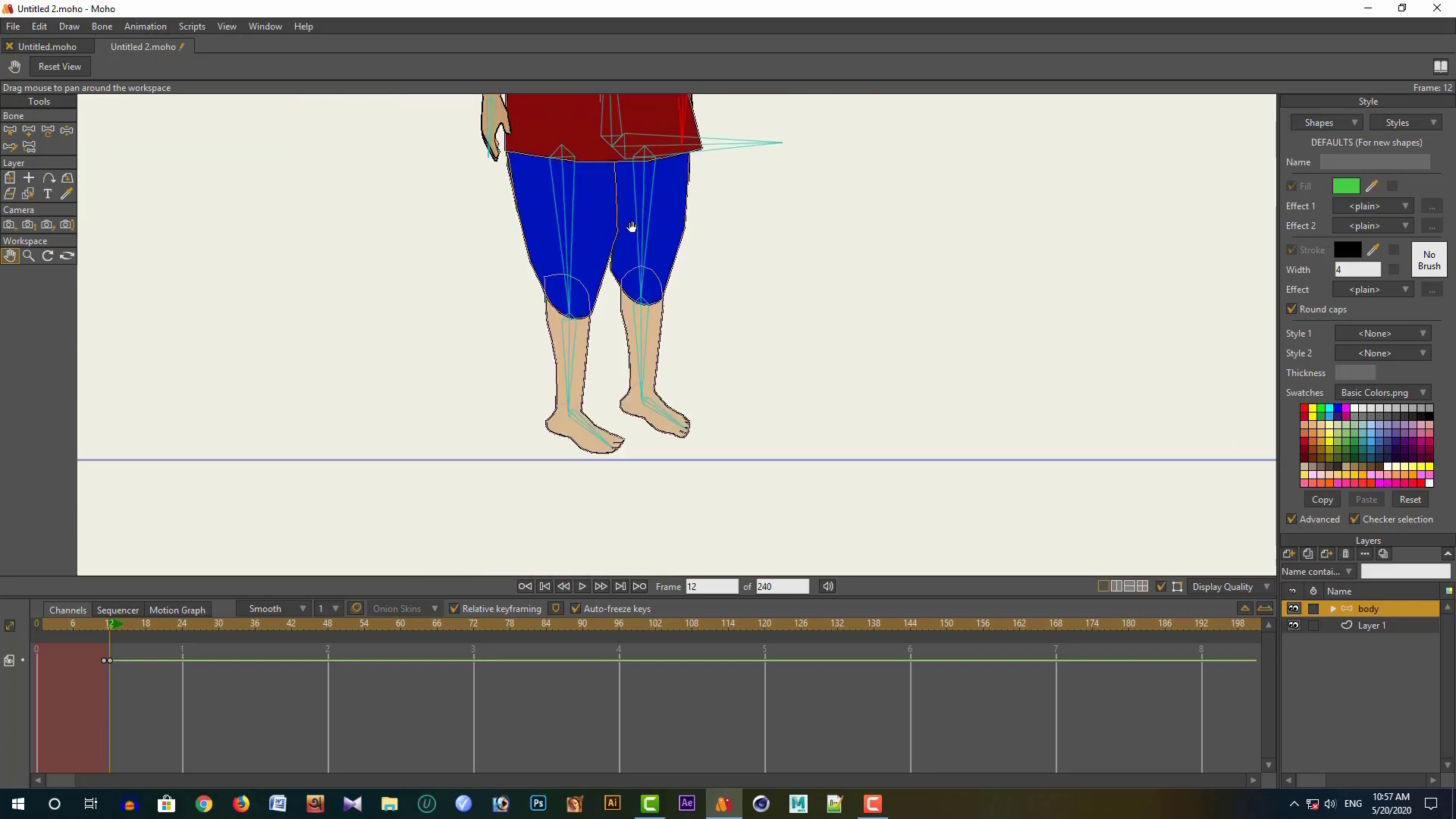
pyautogui.moveTo(637, 224); pyautogui.dragTo(626, 419)
pyautogui.moveTo(622, 144); pyautogui.dragTo(607, 452)
pyautogui.scroll(3, 572, 311)
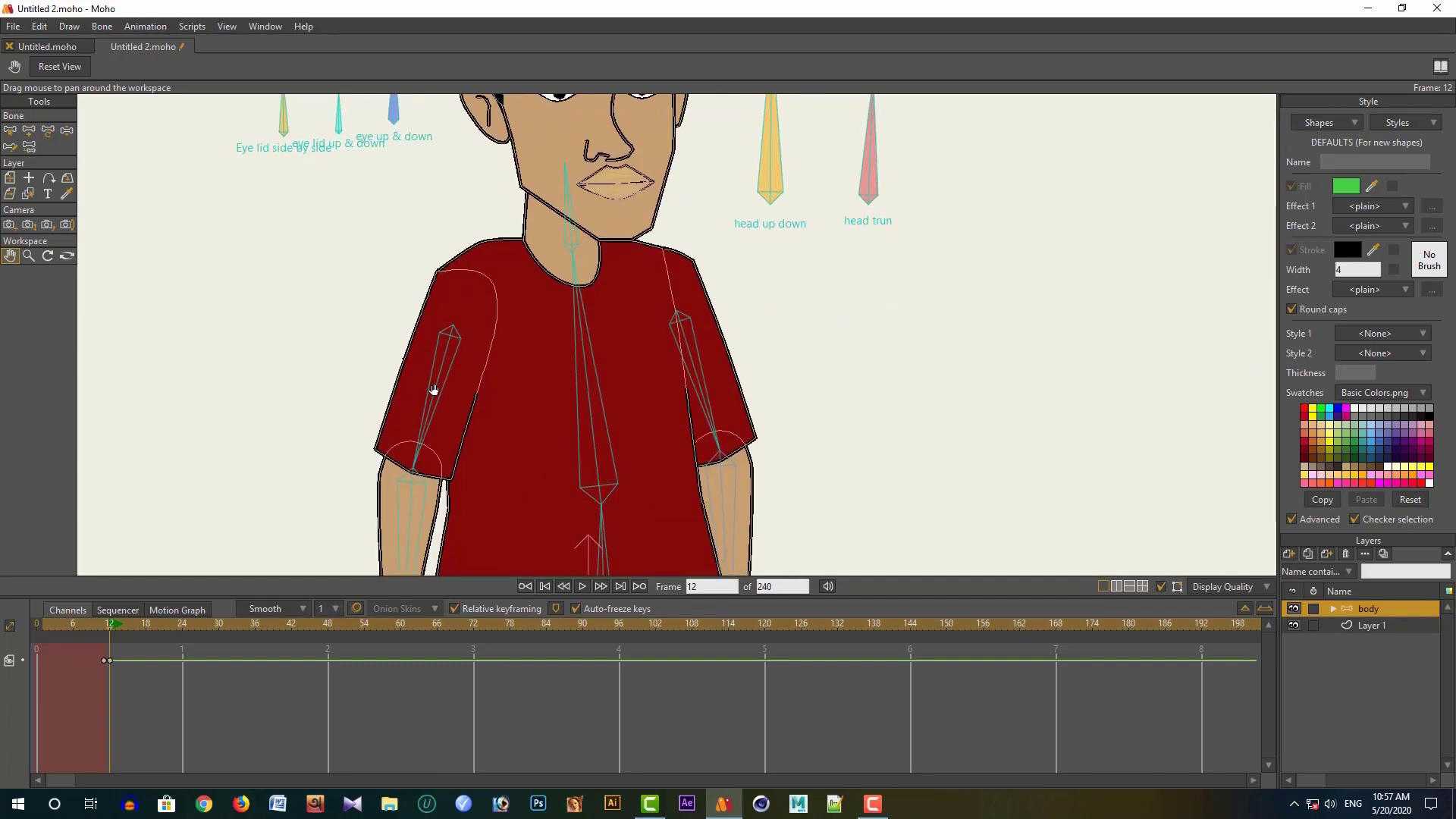
pyautogui.scroll(-3, 548, 322)
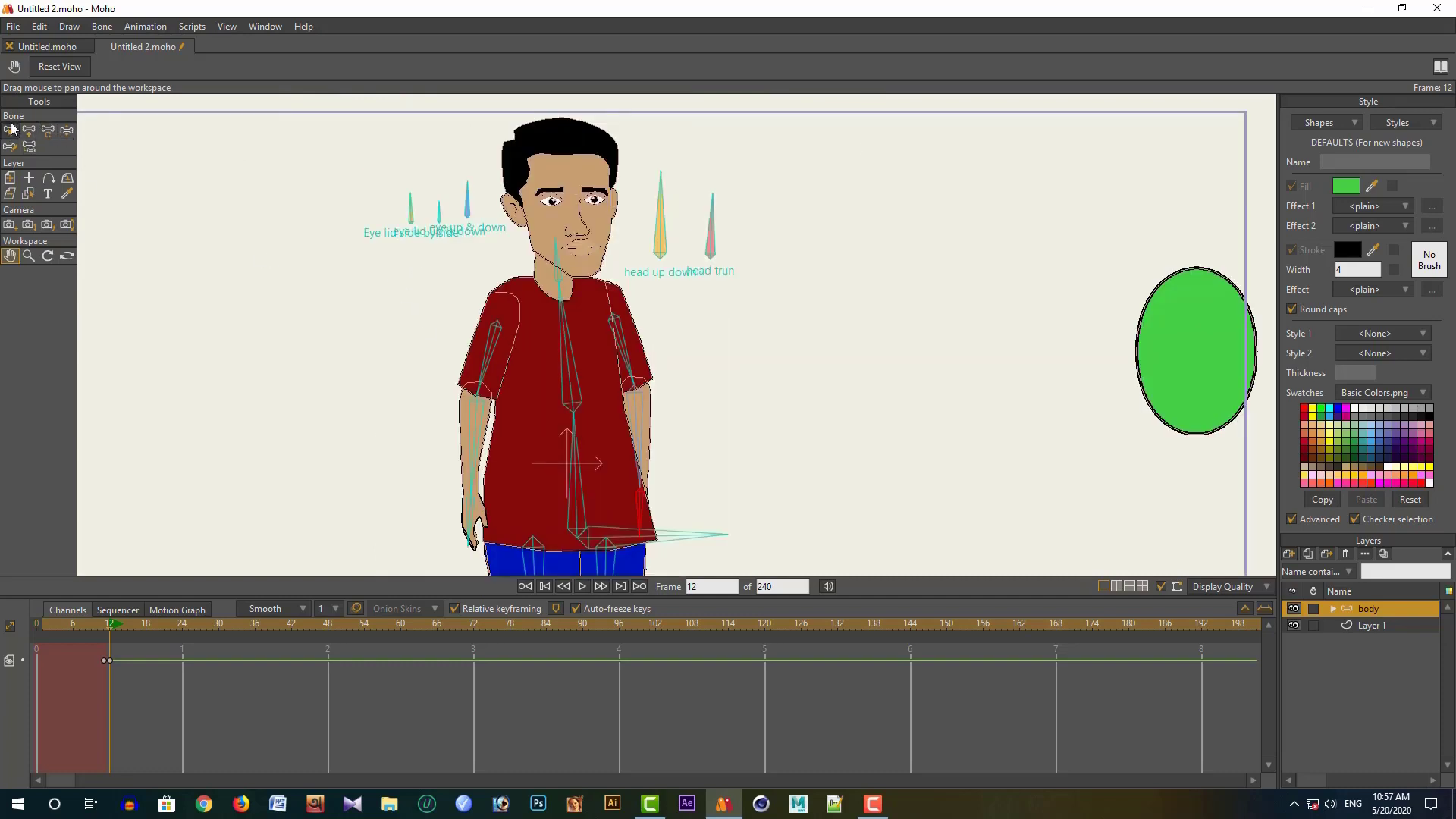
# - Pose the character at frame 12 by manipulating its bones: swing both arms outward, tilt the head and lean the head up down control bone
pyautogui.click(67, 131)
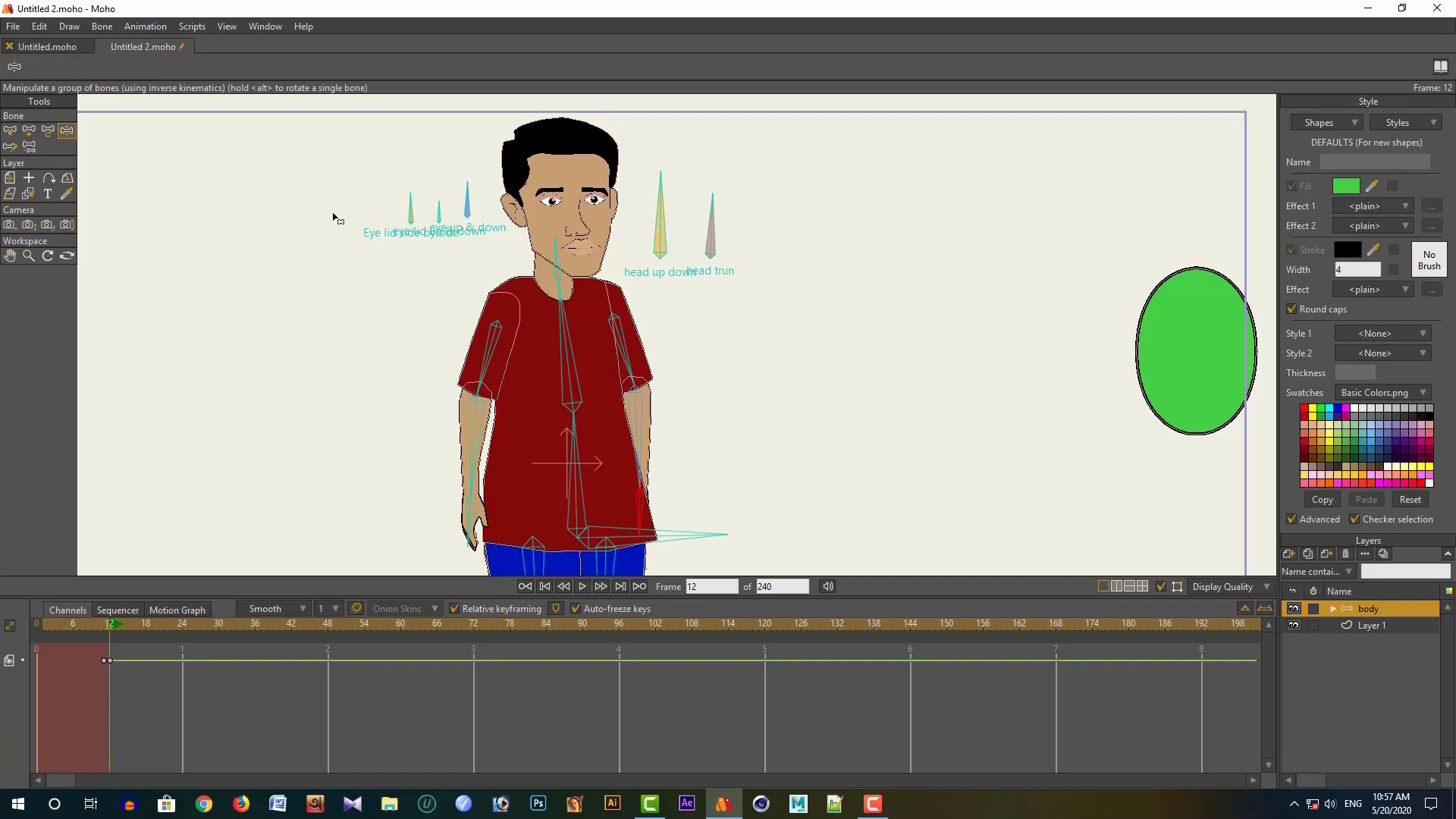
pyautogui.moveTo(500, 354); pyautogui.dragTo(497, 487)
pyautogui.moveTo(568, 271)
pyautogui.mouseDown()
pyautogui.moveTo(544, 261)
pyautogui.moveTo(576, 250)
pyautogui.mouseUp()
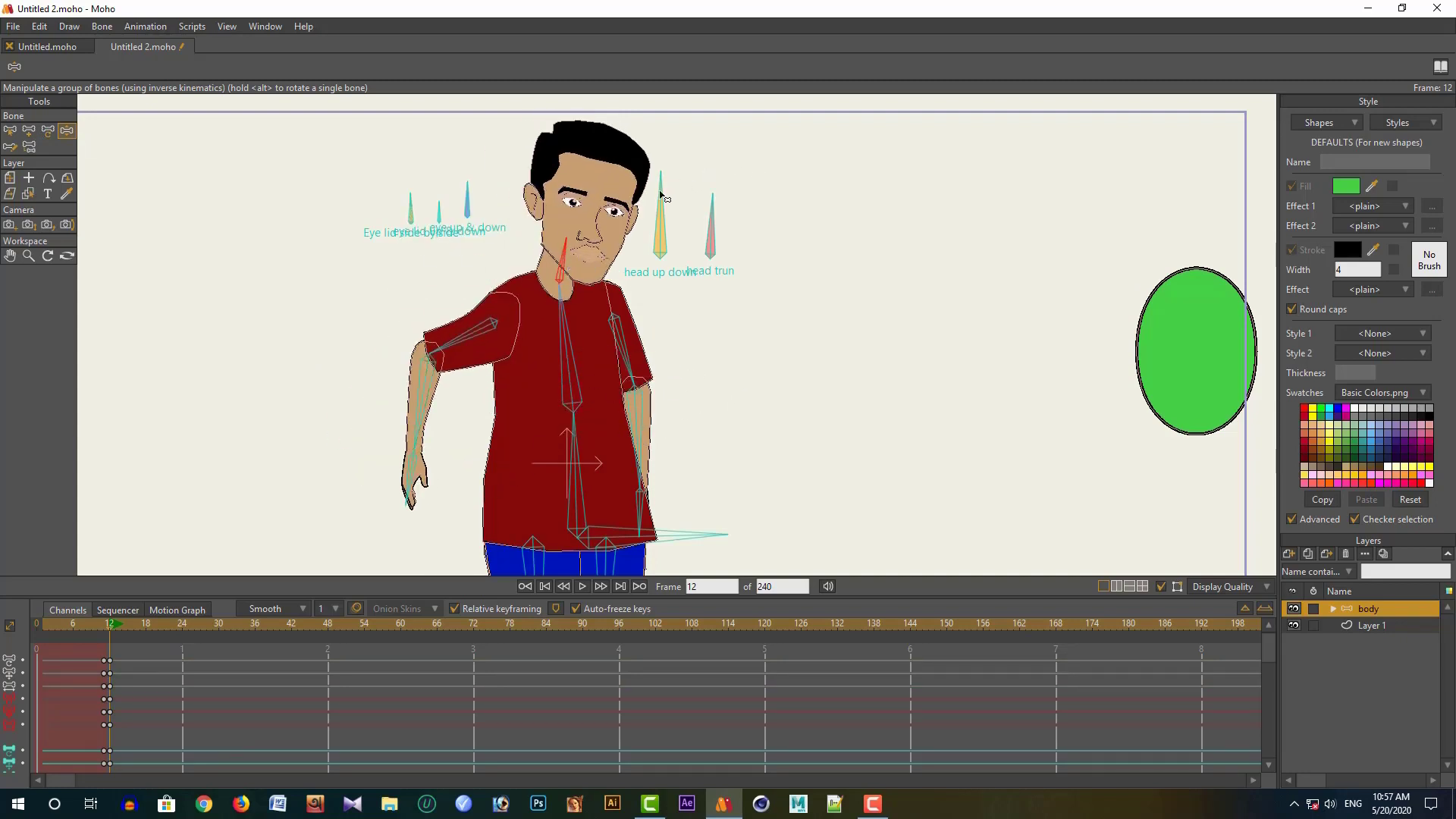
pyautogui.moveTo(665, 198); pyautogui.dragTo(626, 185)
pyautogui.moveTo(644, 439); pyautogui.dragTo(815, 303)
pyautogui.click(692, 537)
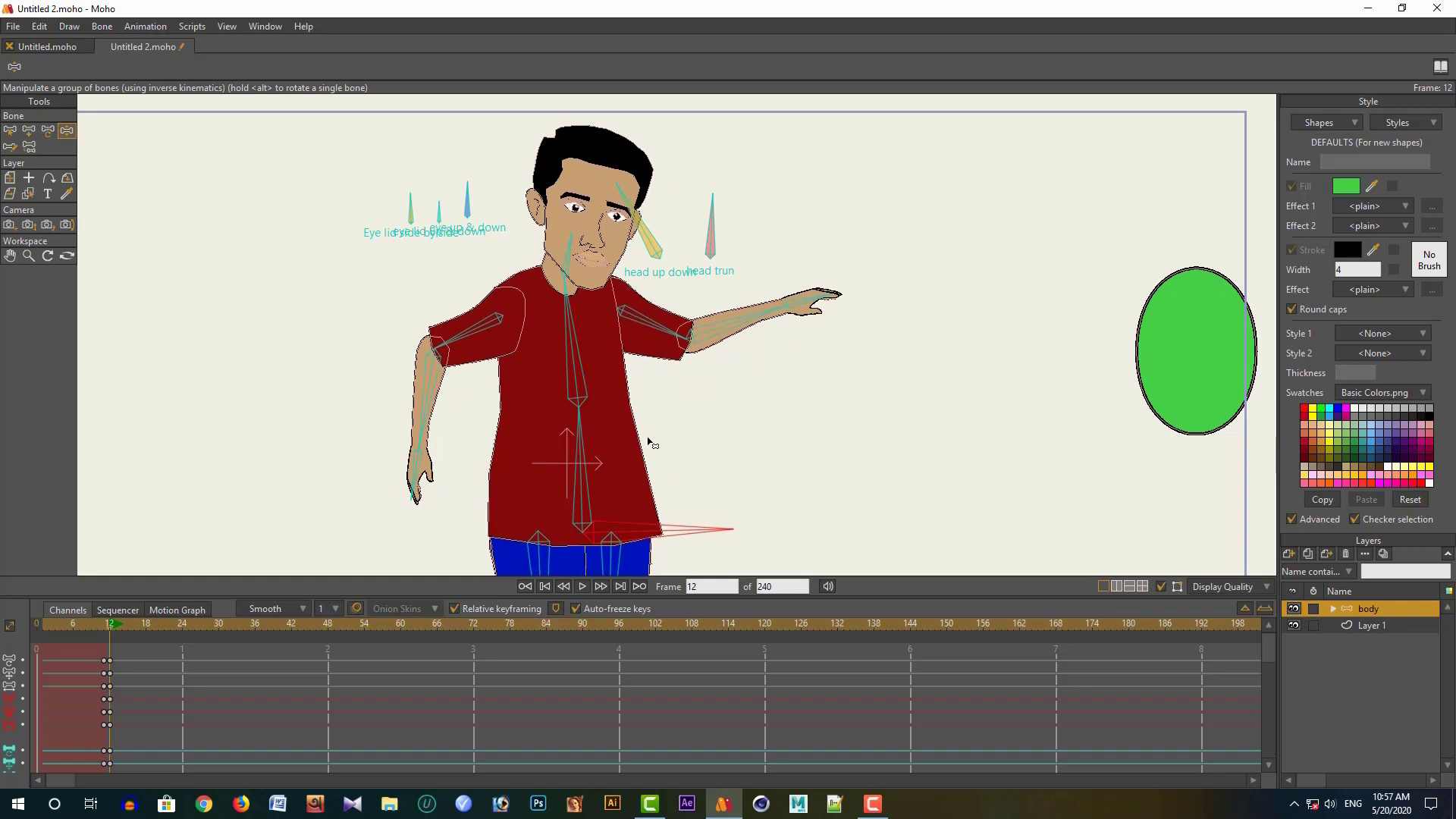
pyautogui.scroll(-2, 648, 451)
pyautogui.click(10, 255)
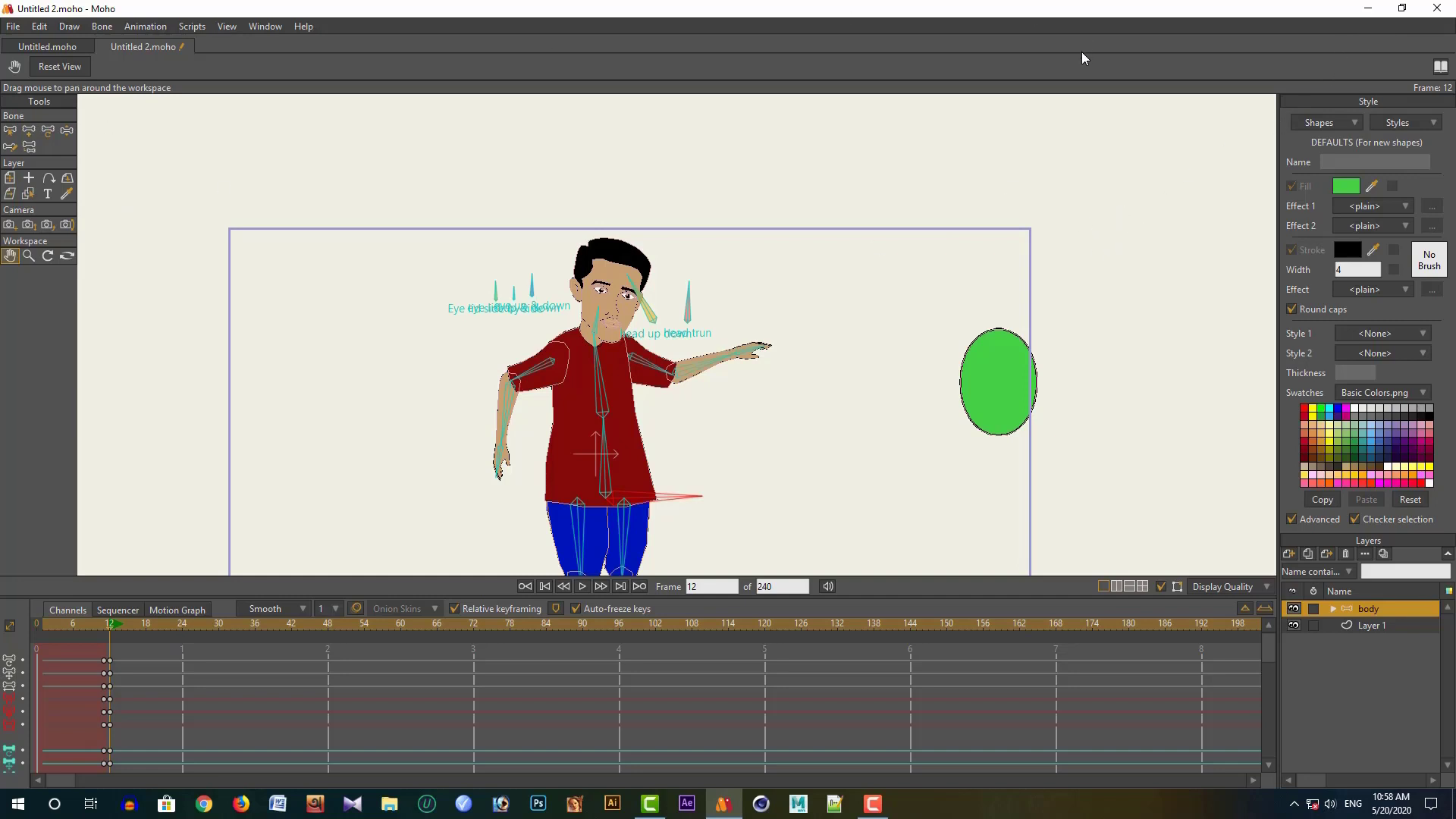
# - Switch to Microsoft Word by opening the Softwer intruduction document from the desktop and review its numbered list of course topics
pyautogui.click(1370, 9)
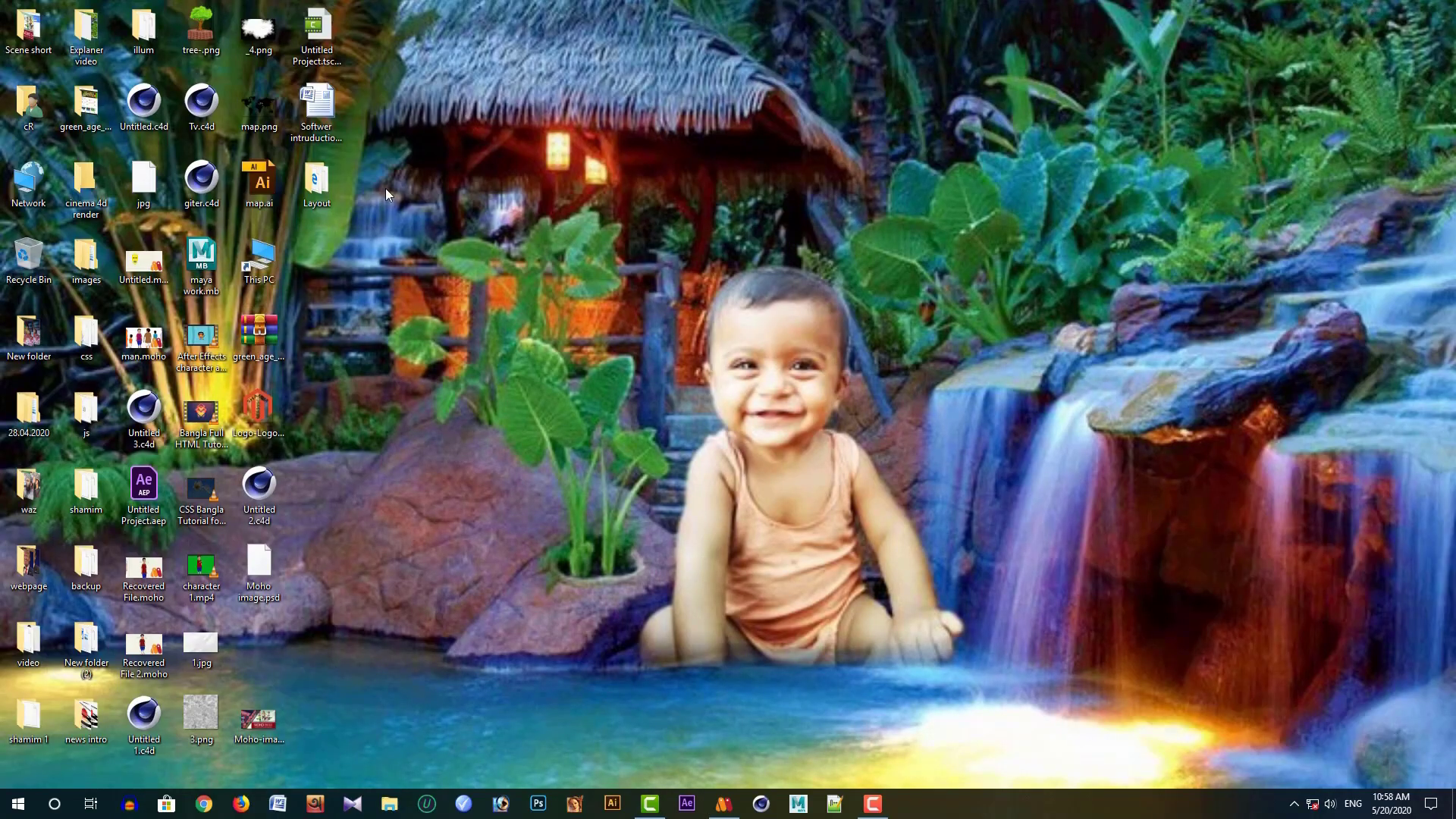
pyautogui.doubleClick(315, 106)
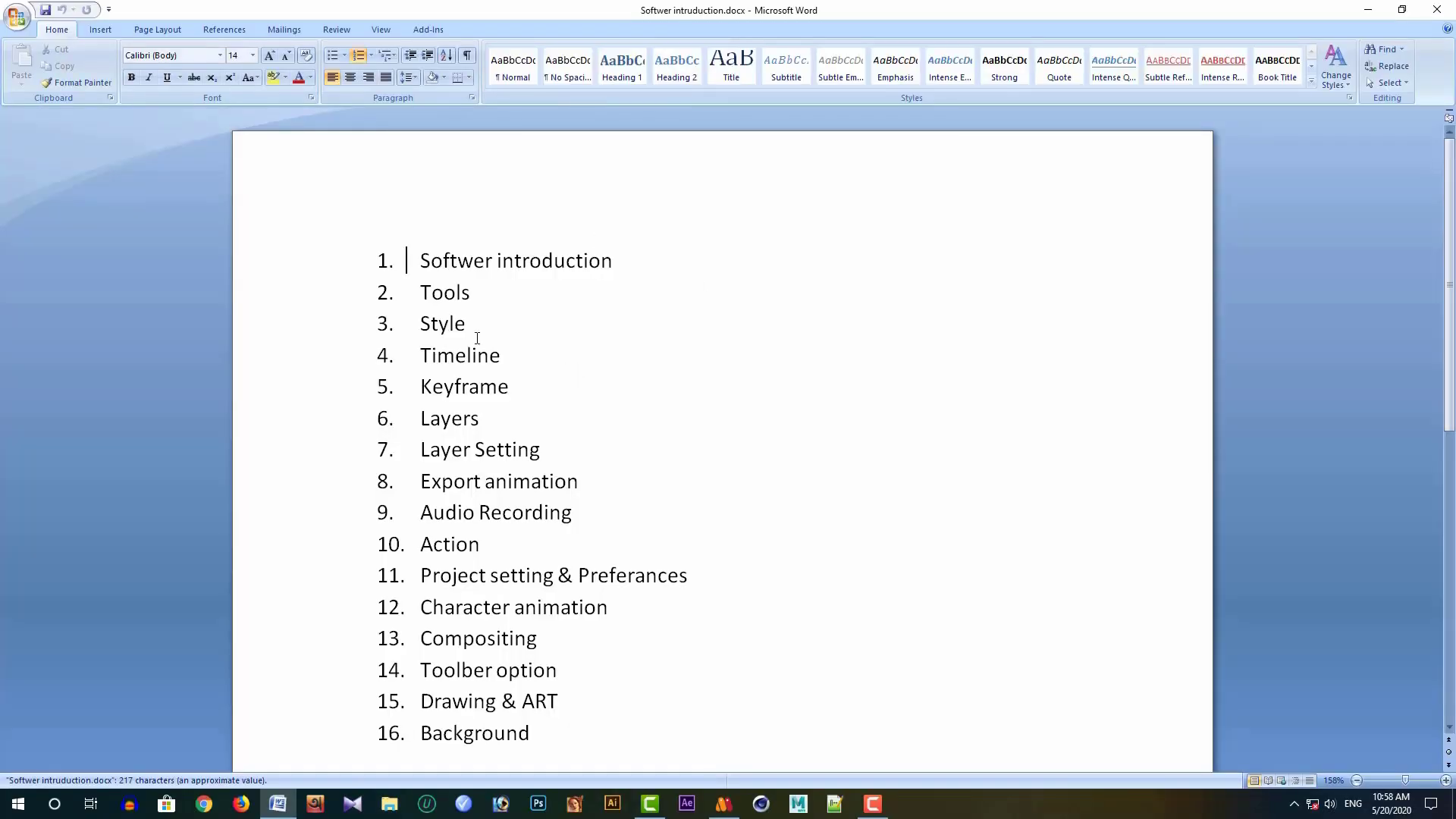
pyautogui.moveTo(422, 204); pyautogui.dragTo(613, 203)
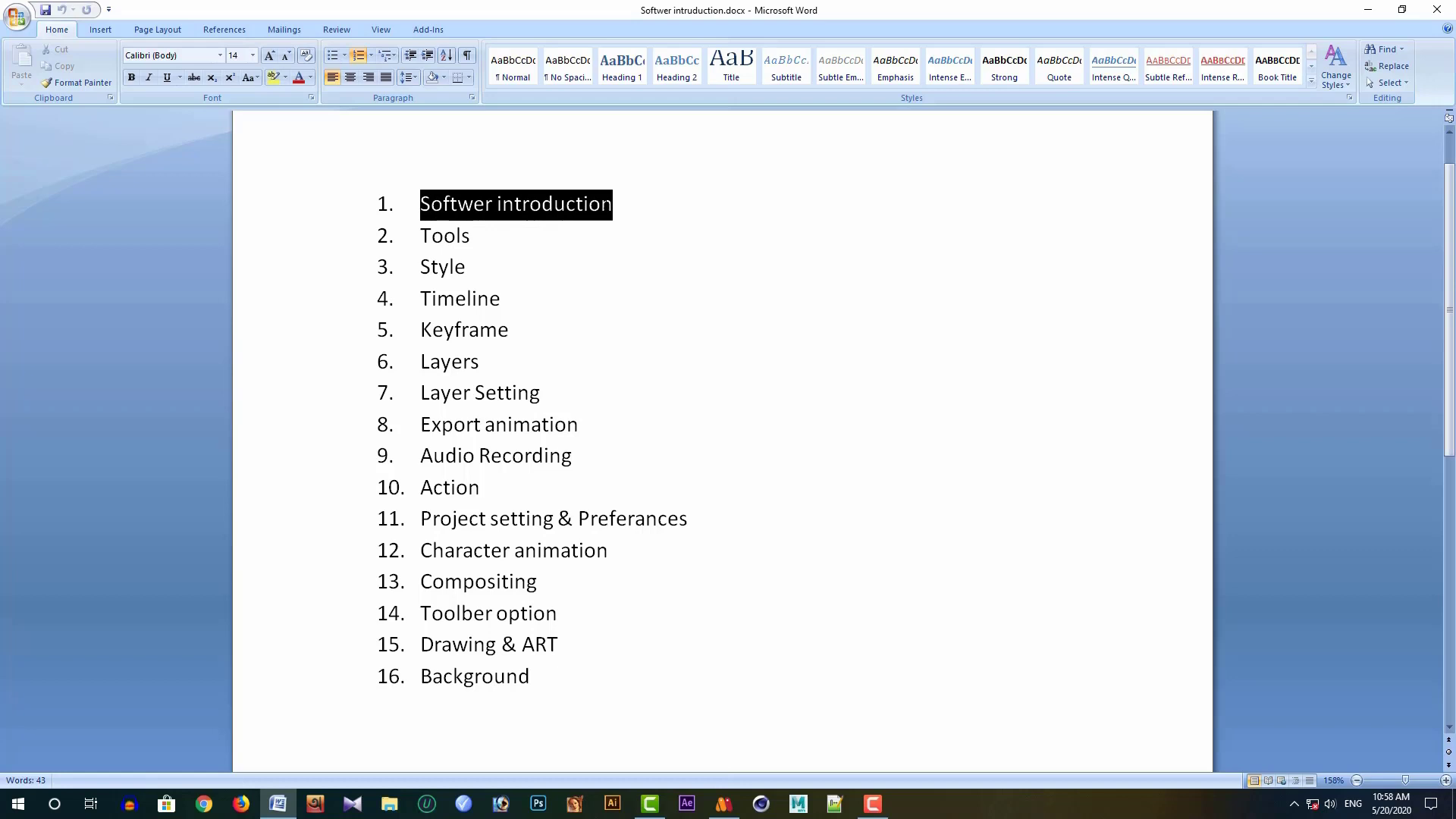
pyautogui.moveTo(421, 228); pyautogui.dragTo(523, 639)
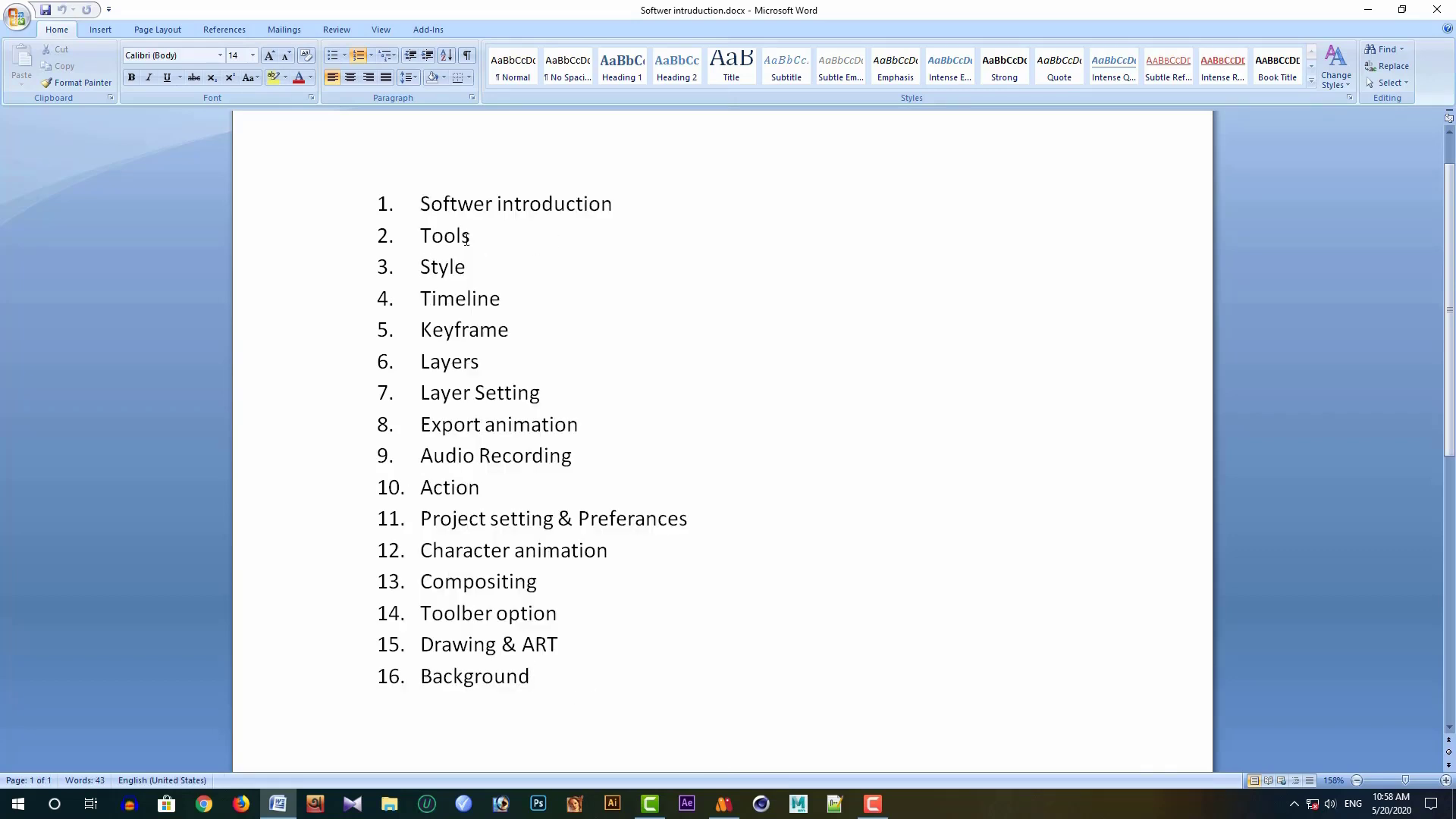
pyautogui.moveTo(471, 236); pyautogui.dragTo(408, 235)
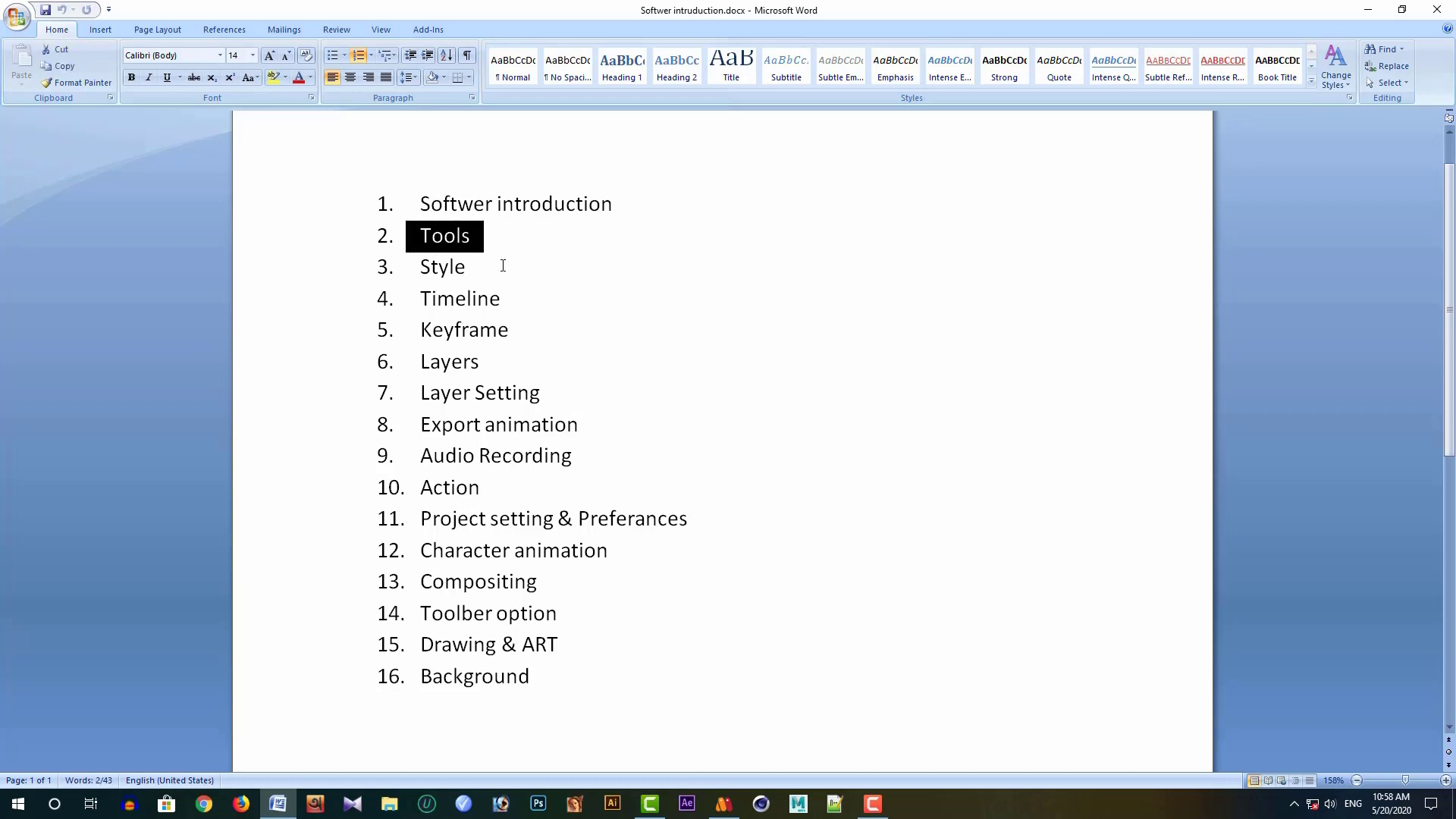
pyautogui.click(502, 266)
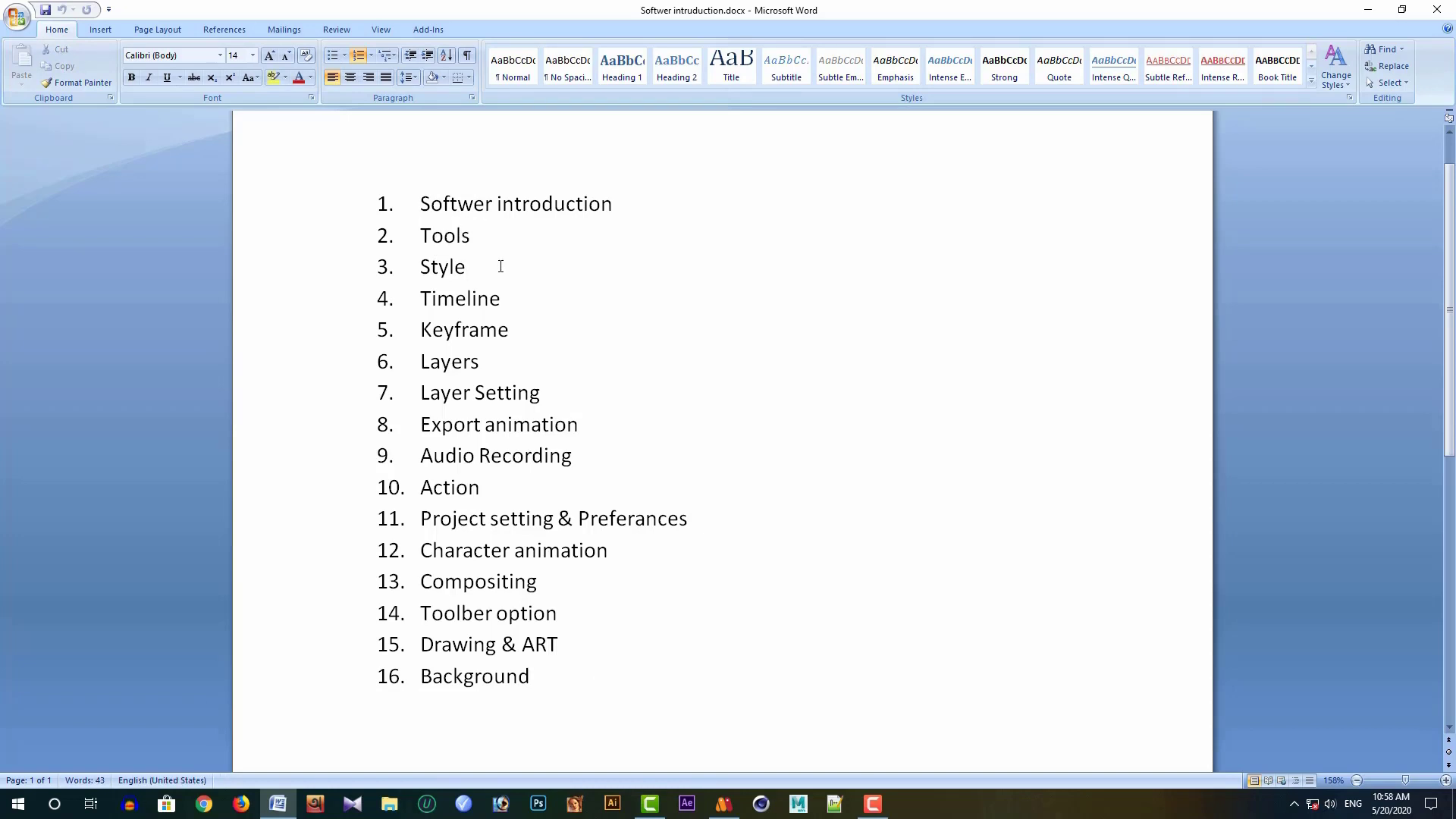
pyautogui.moveTo(543, 675); pyautogui.dragTo(374, 200)
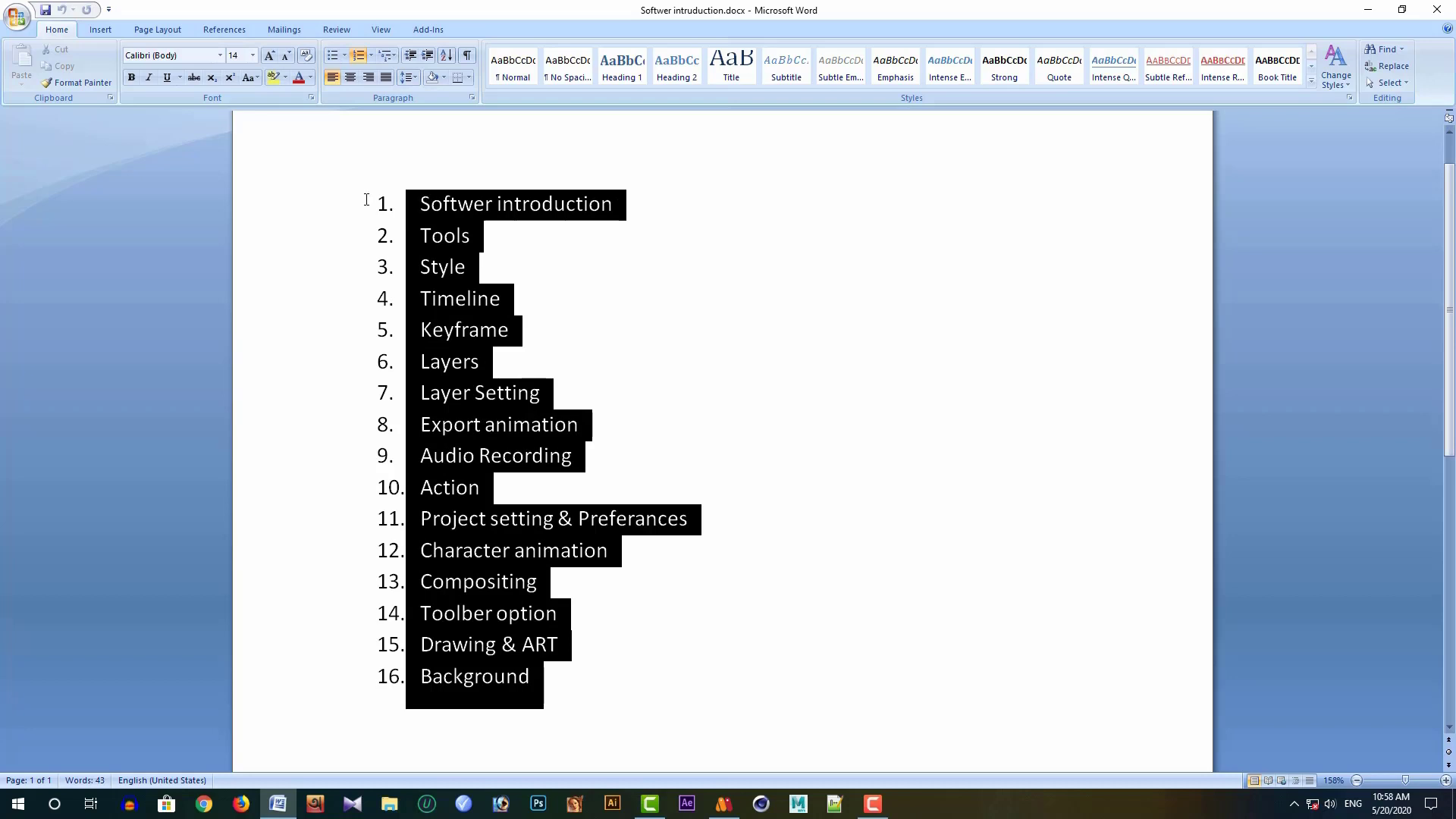
pyautogui.click(537, 245)
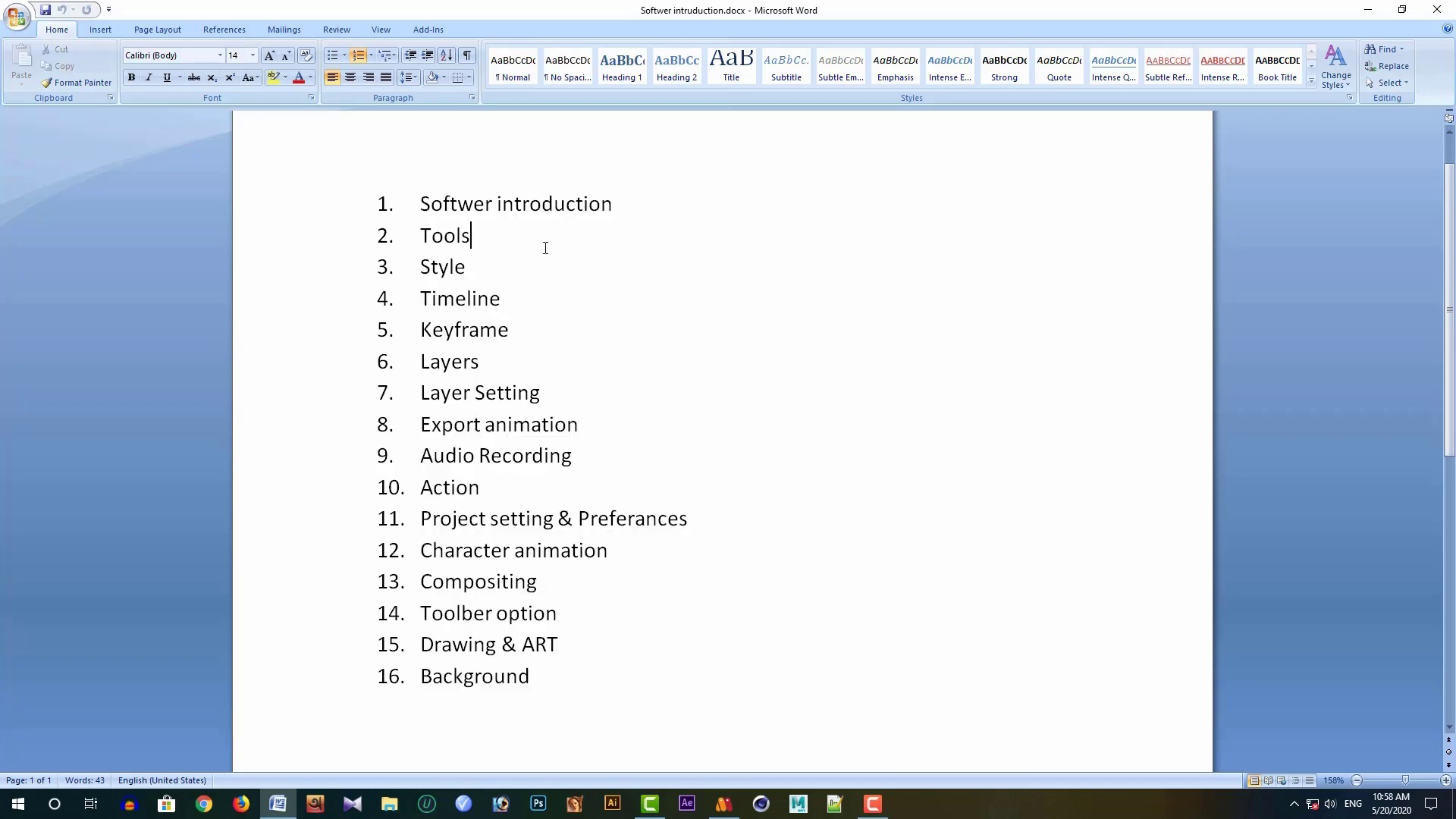
pyautogui.click(549, 679)
pyautogui.click(873, 803)
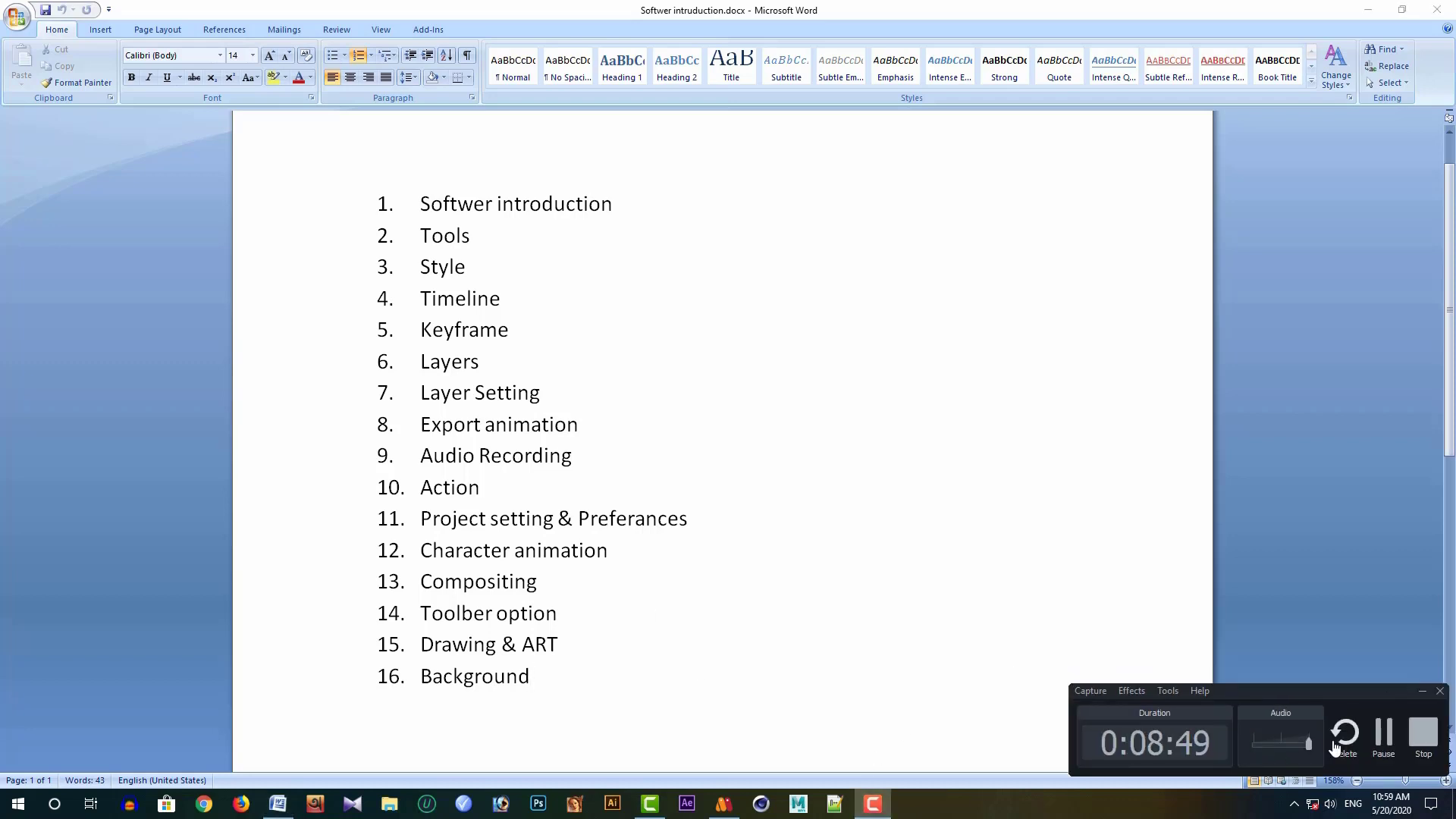